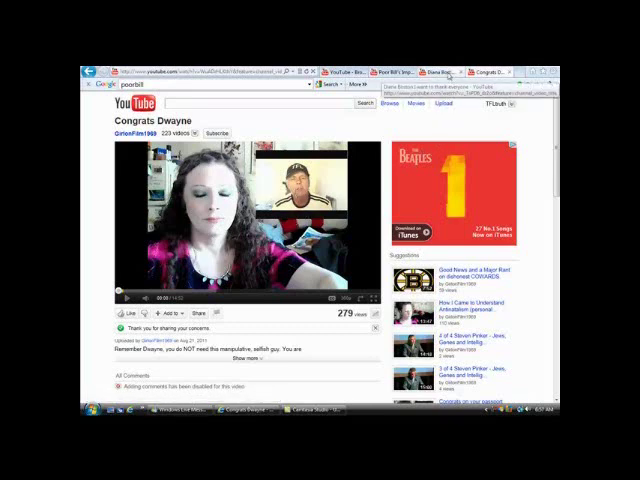
Step: Switch to the 'Poor Bill's Impotence Permeates His Life' video tab
left_click(393, 72)
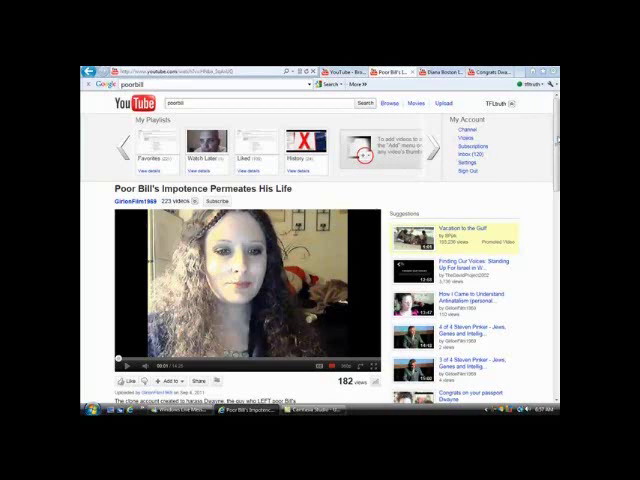
scroll(404, 179, "down", 1)
scroll(404, 179, "down", 2)
scroll(404, 179, "up", 2)
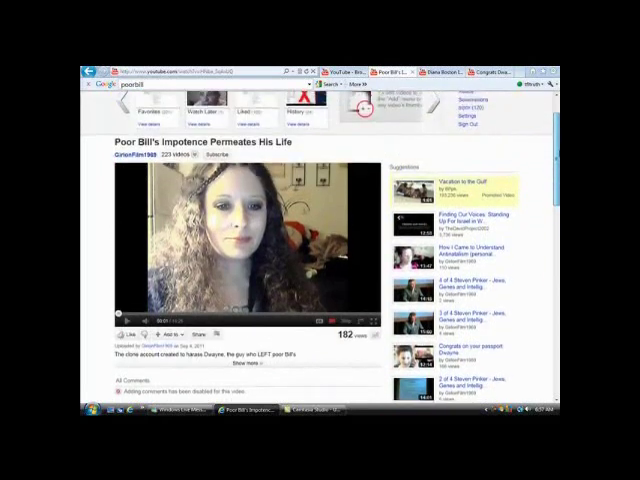
scroll(404, 179, "up", 1)
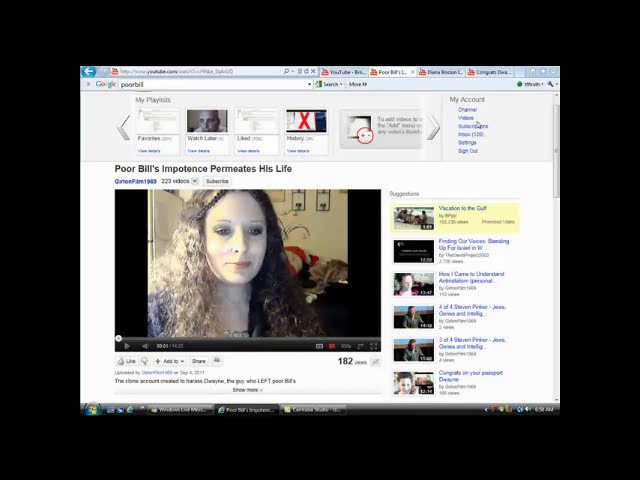
Step: Flip between the Diana Boston and Poor Bill's tabs, ending on the Manage Account strike page
left_click(448, 73)
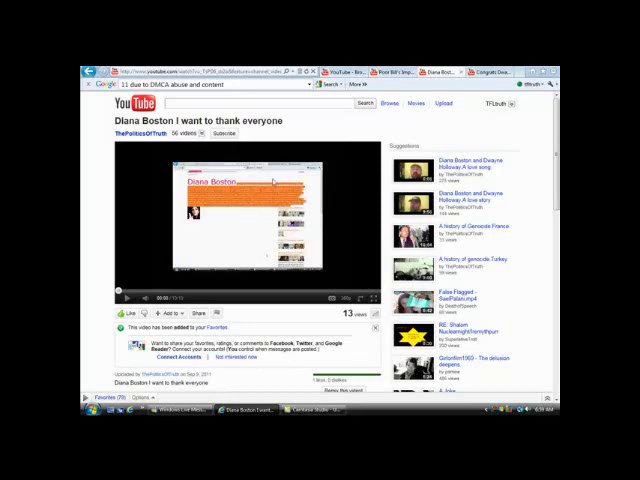
left_click(398, 72)
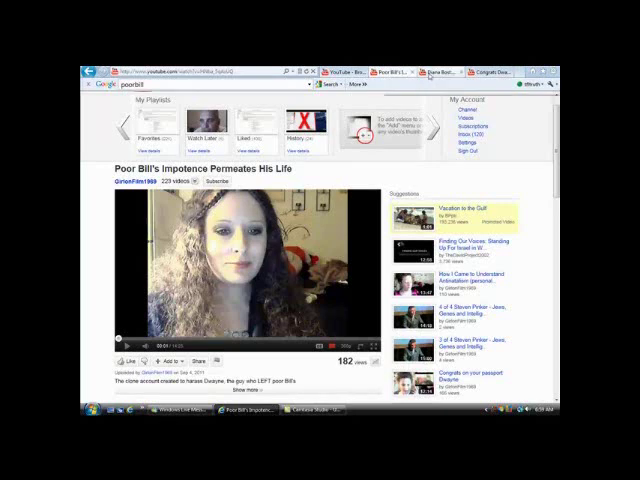
left_click(432, 73)
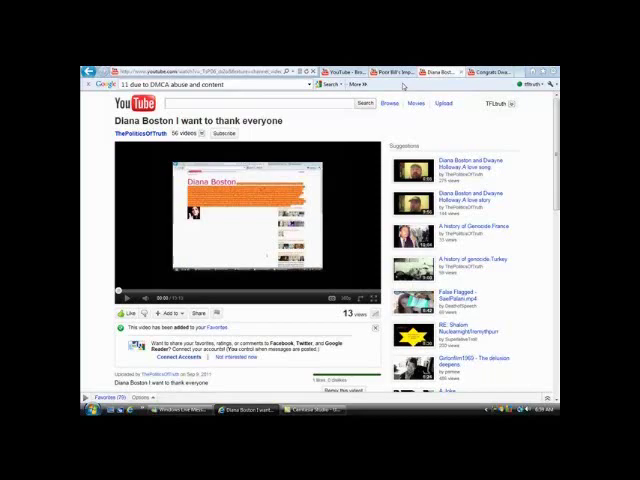
left_click(355, 72)
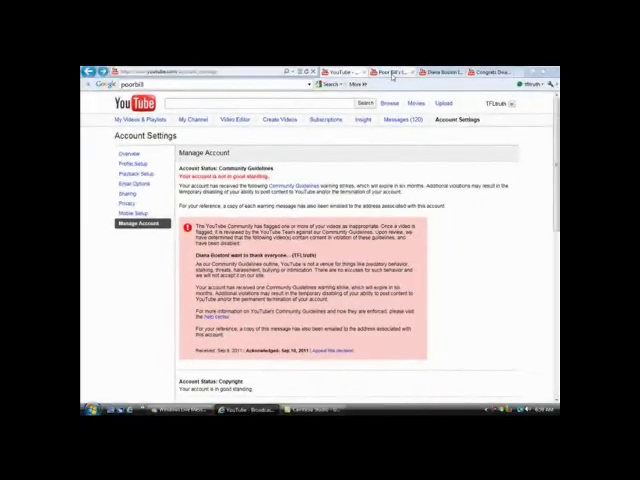
left_click(446, 72)
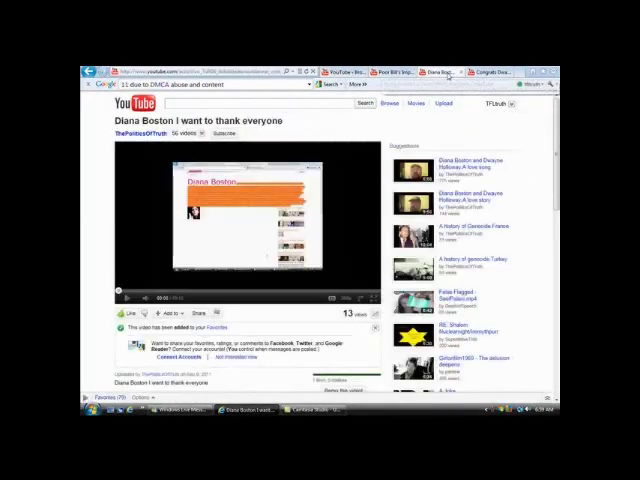
left_click(513, 104)
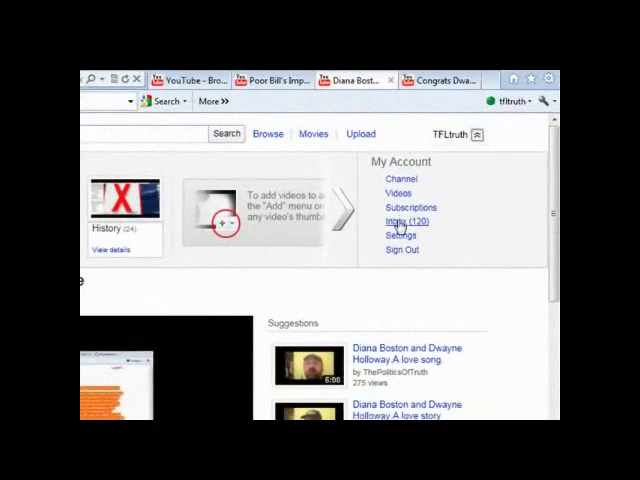
left_click(402, 224)
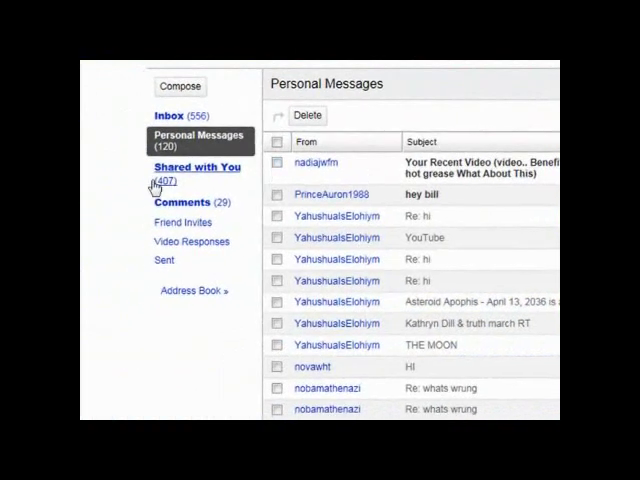
left_click(136, 205)
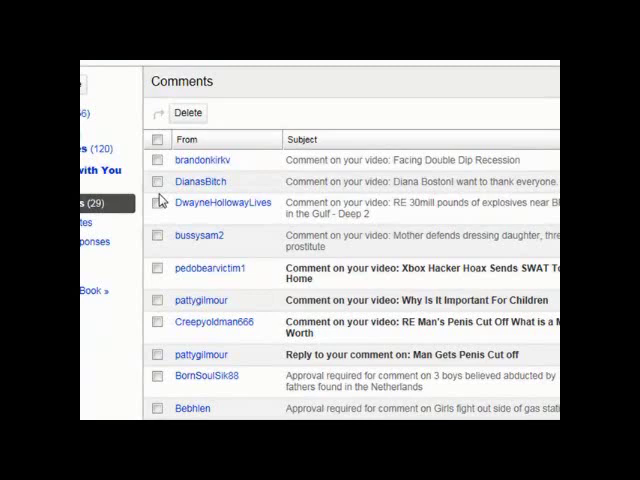
left_click(372, 161)
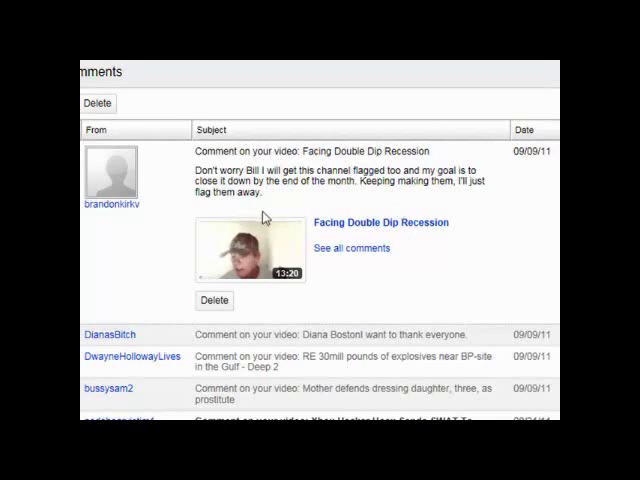
Step: Open brandonkirkv's channel page from his expanded comment
left_click(112, 204)
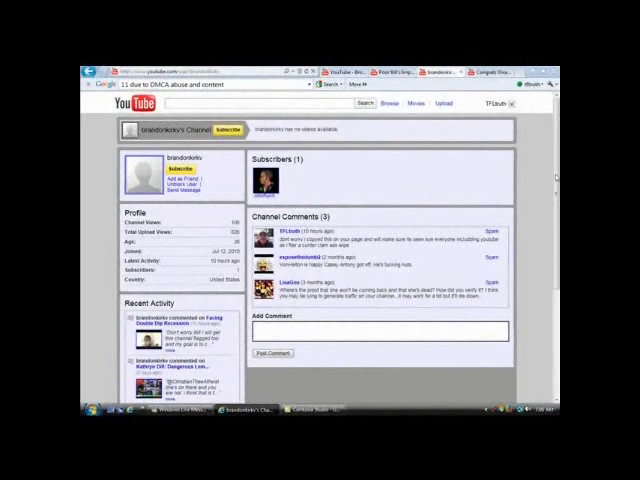
scroll(320, 250, "down", 1)
scroll(320, 250, "down", 1)
scroll(320, 250, "down", 1)
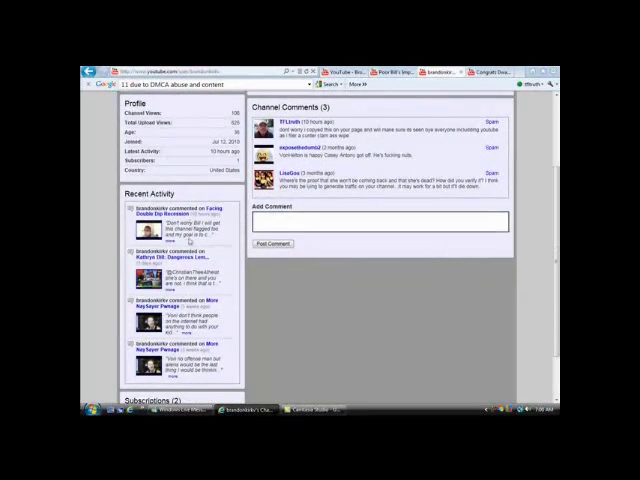
scroll(320, 250, "up", 1)
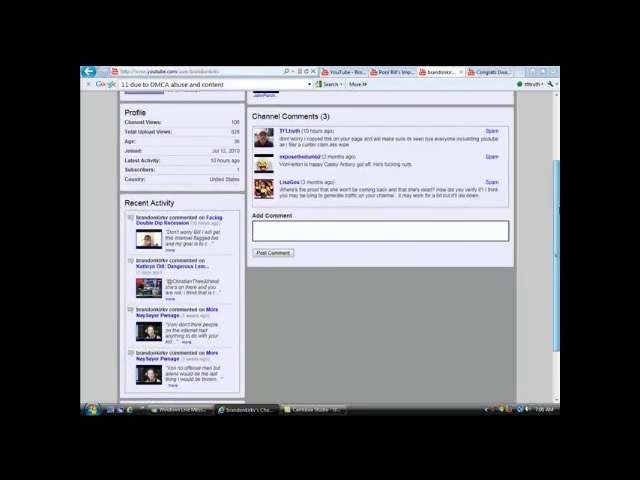
scroll(320, 250, "up", 1)
scroll(320, 250, "up", 2)
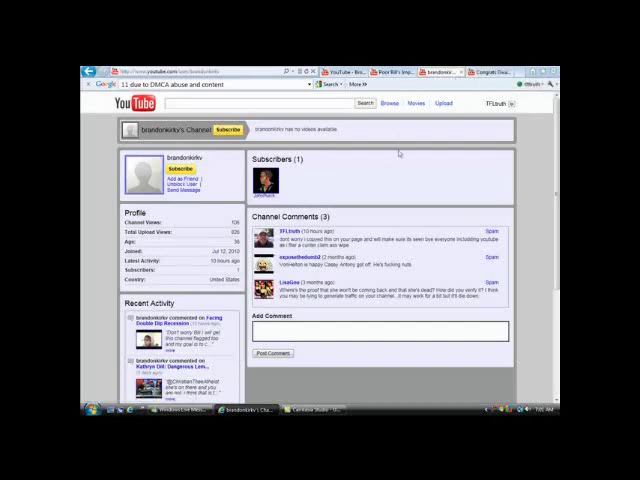
Step: Open account Settings and land on the TFLtruth Account Settings overview tab
left_click(529, 72)
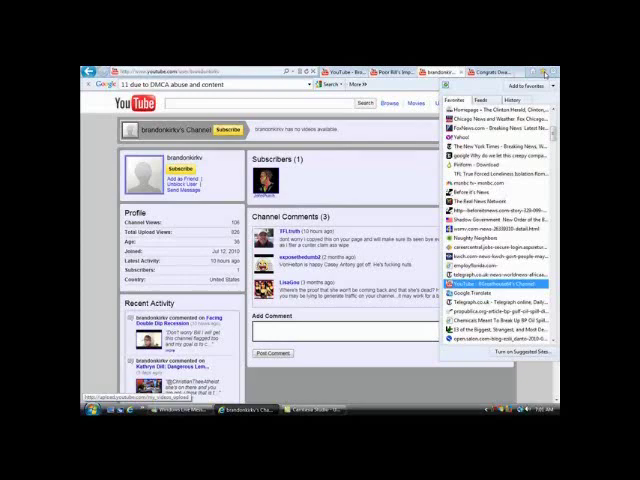
key("Escape")
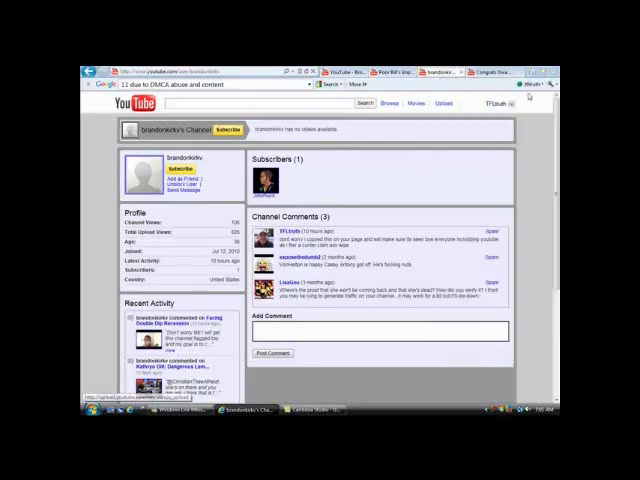
left_click(511, 104)
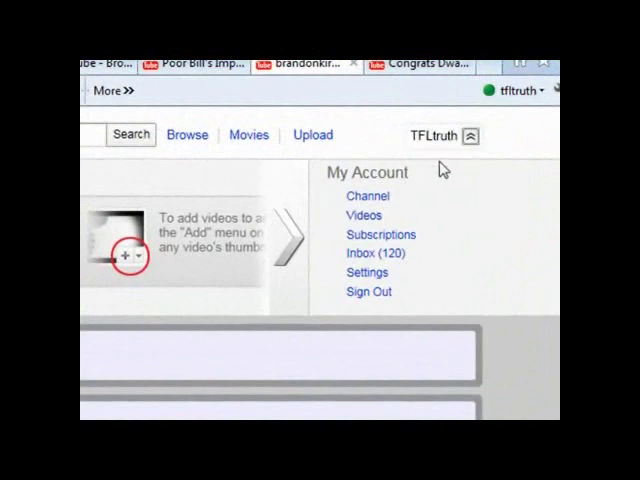
left_click(368, 276)
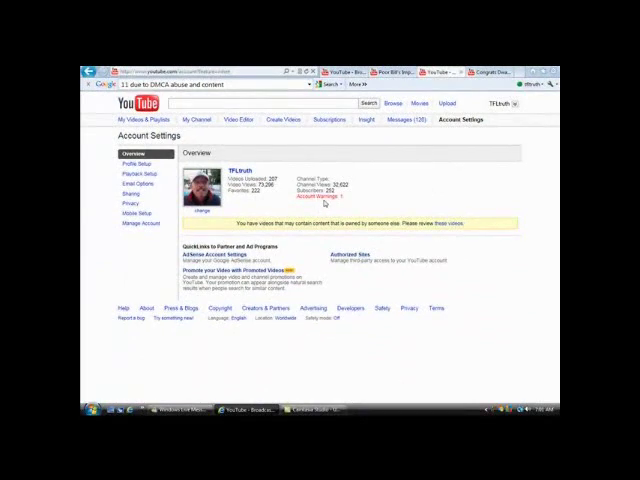
left_click(340, 73)
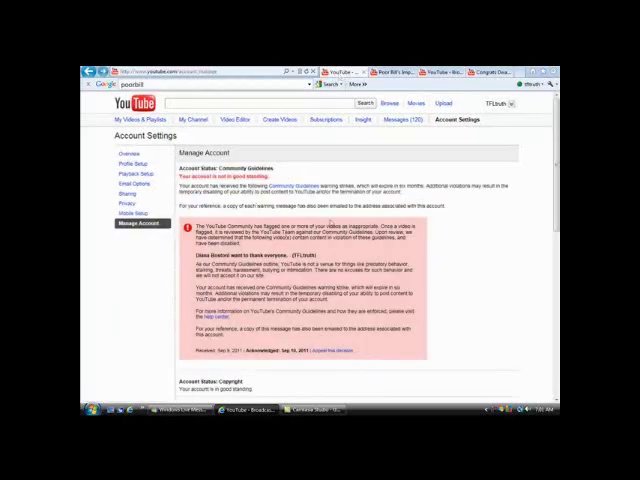
left_click(437, 73)
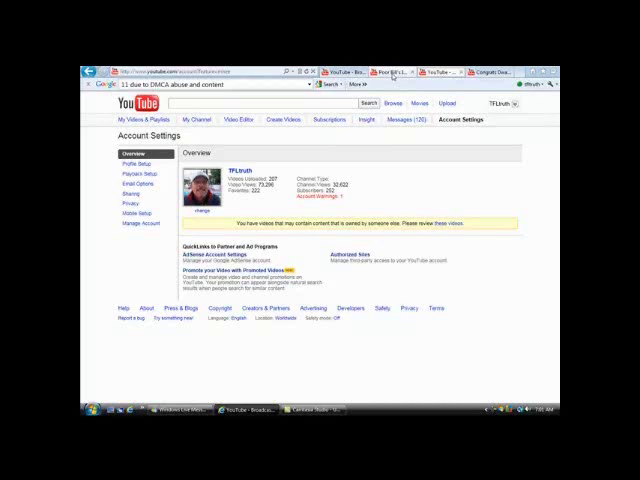
Step: Copy the title 'Poor Bill's Impotence Permeates His Life' and show the desktop
left_click(393, 73)
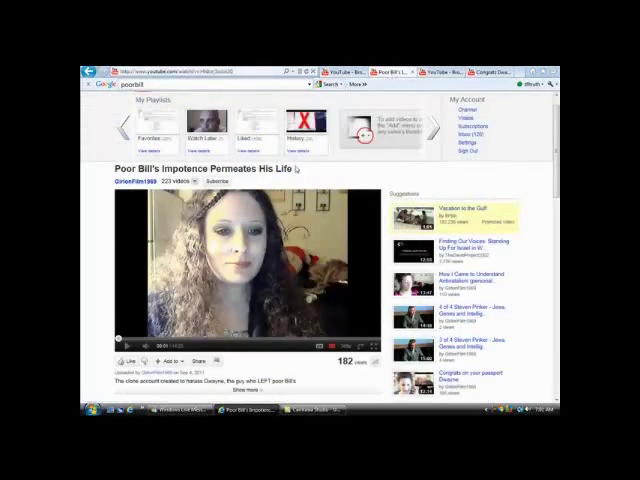
left_click_drag(296, 169, 116, 173)
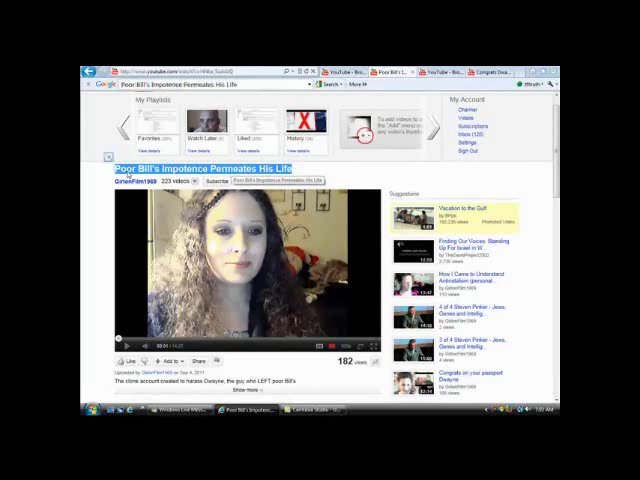
right_click(120, 172)
left_click(160, 189)
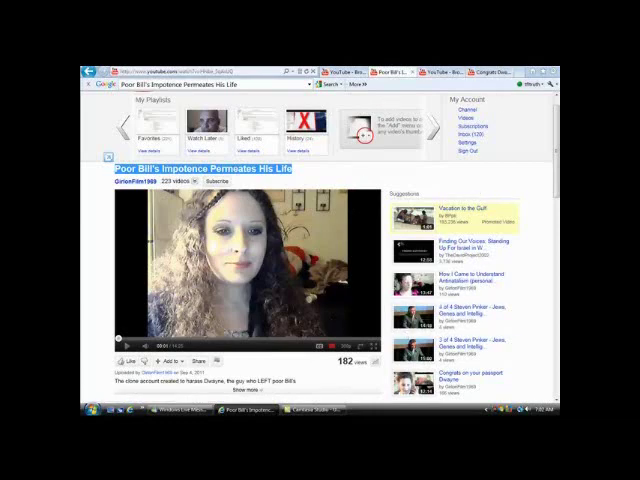
key("super+d")
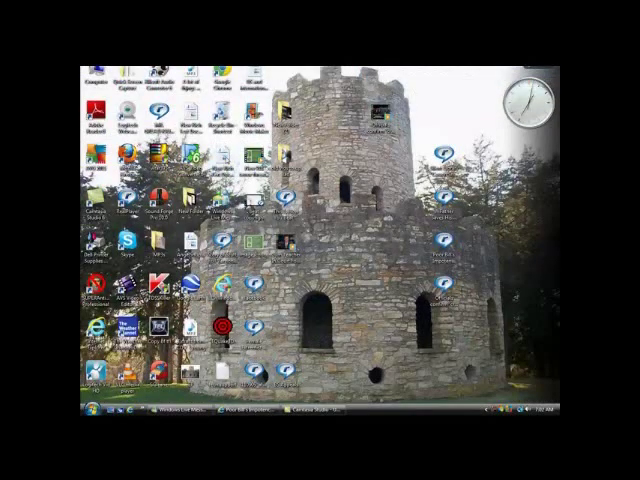
Step: Create a new Rich Text Document, paste the video title into it, and return to the browser
right_click(366, 192)
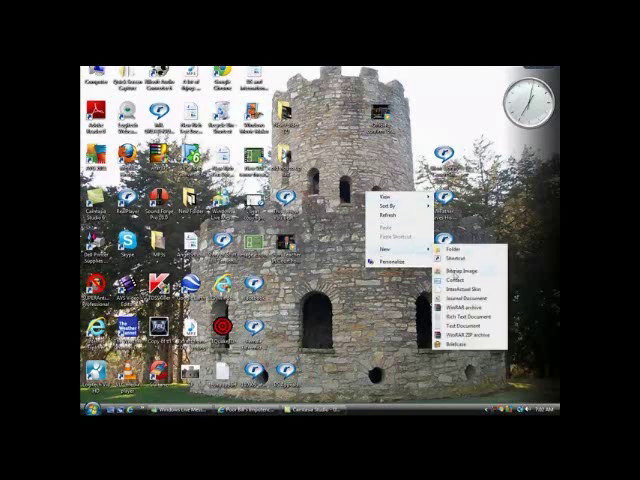
mouse_move(398, 248)
left_click(455, 316)
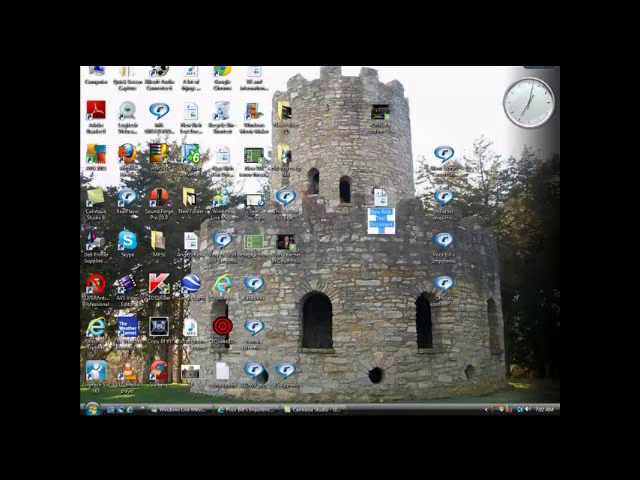
double_click(380, 200)
right_click(212, 175)
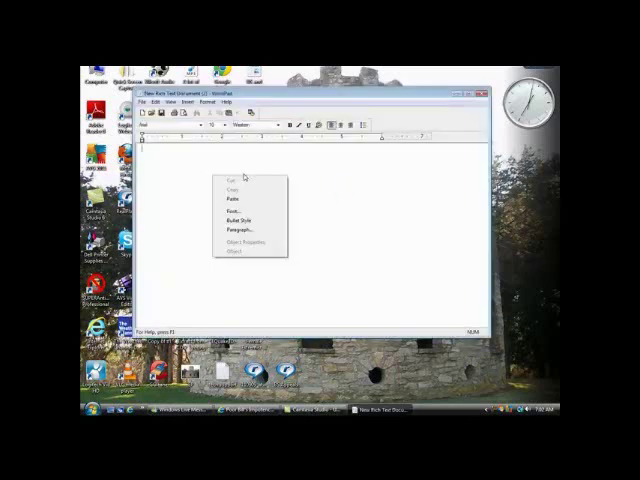
left_click(246, 199)
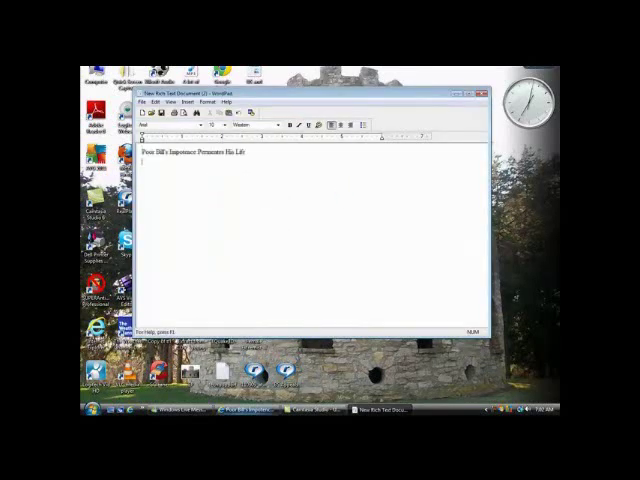
key("alt+Tab")
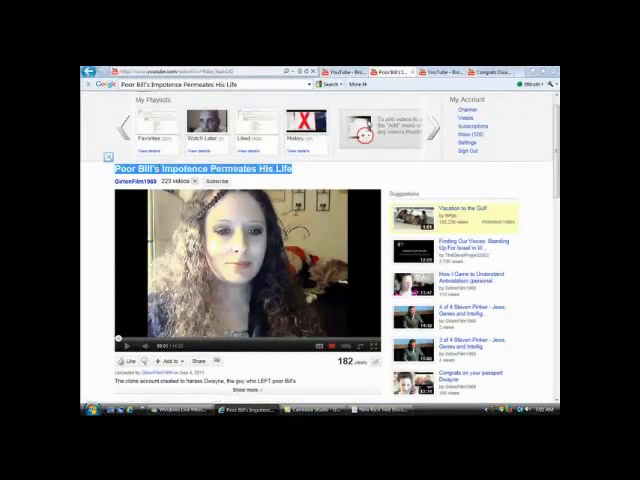
Step: Copy the predatory behavior and harassment guideline sentences, then bring WordPad forward
left_click(345, 72)
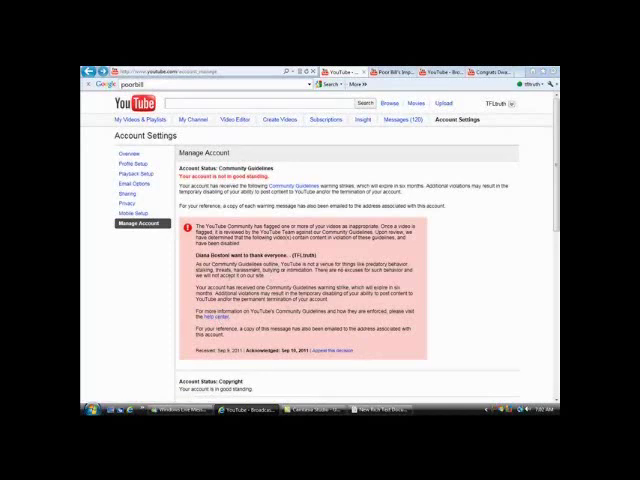
left_click_drag(268, 279, 282, 267)
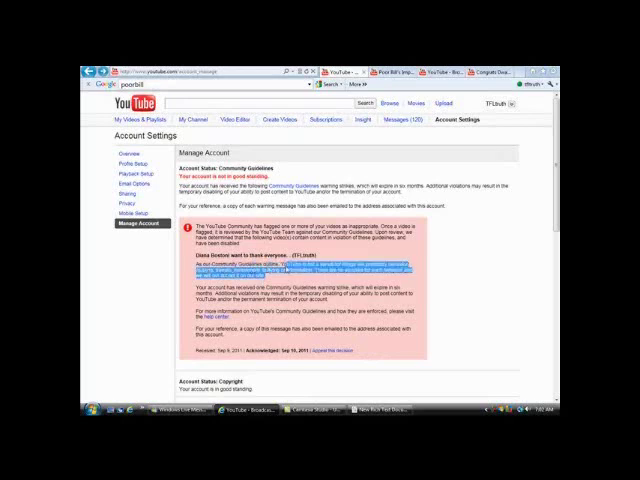
right_click(287, 268)
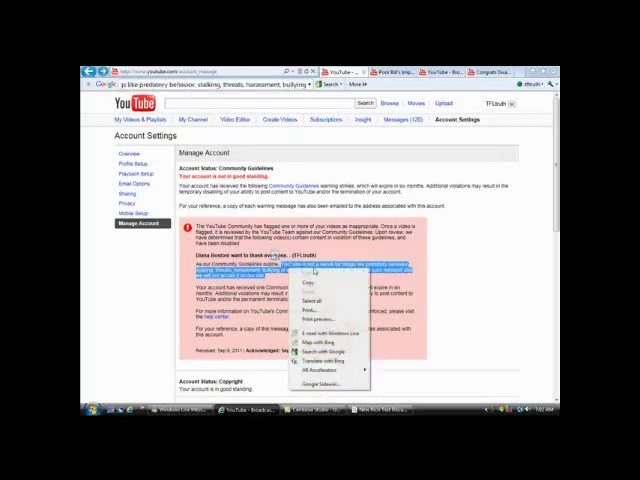
left_click(309, 281)
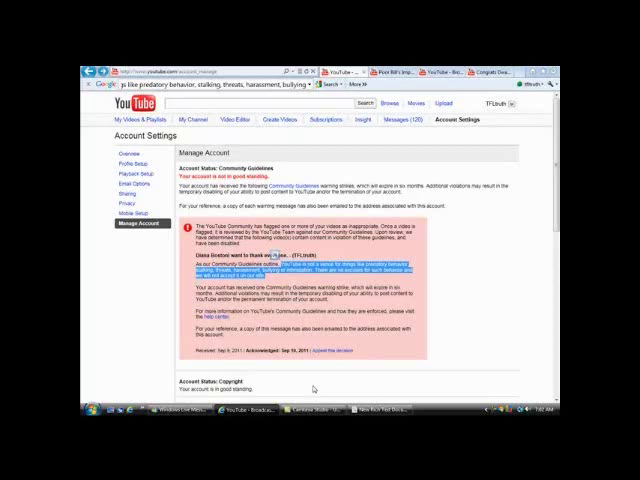
left_click(383, 409)
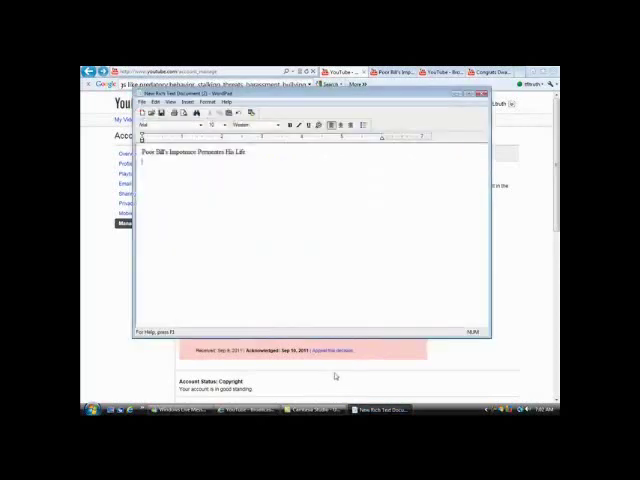
Step: Paste the copied guideline paragraph into the WordPad notes
right_click(197, 181)
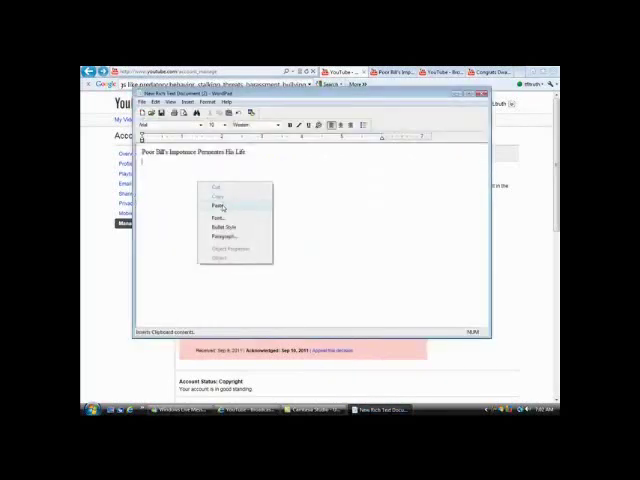
left_click(221, 206)
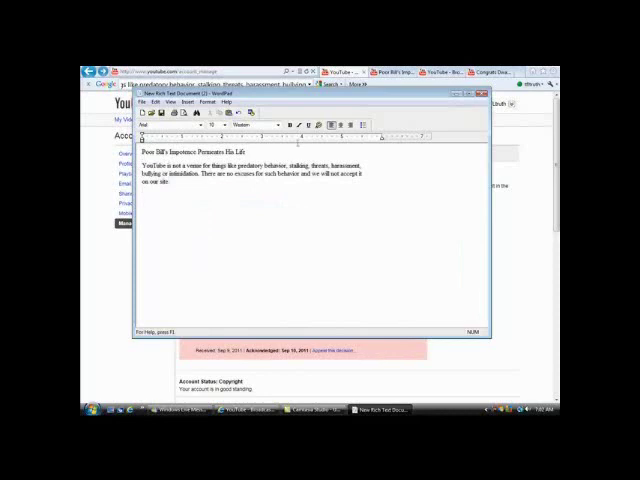
left_click(456, 94)
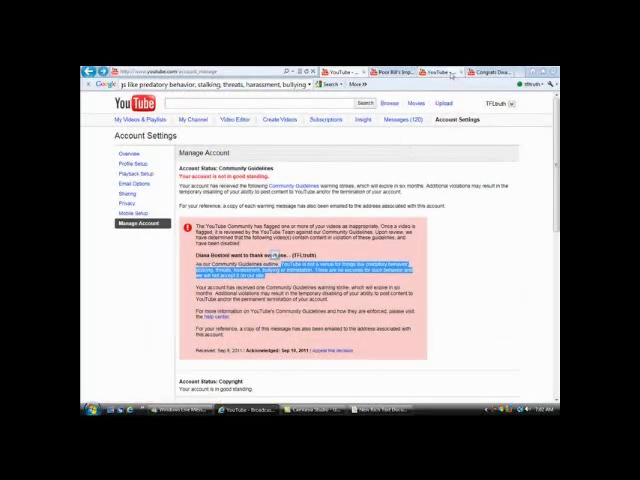
key("BackSpace")
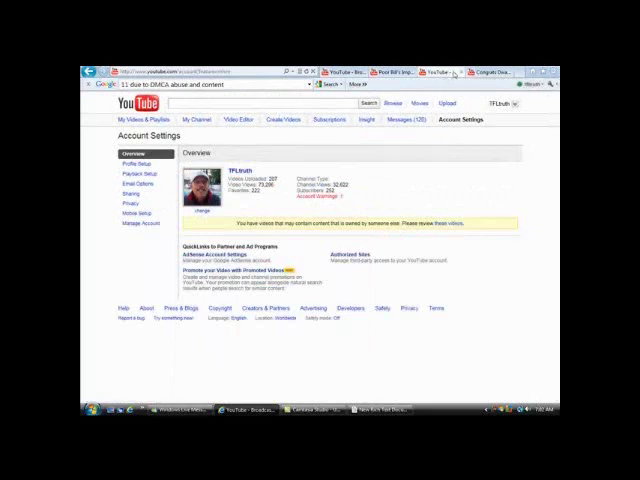
Step: Copy the Poor Bill's video web address from the address bar
left_click(392, 72)
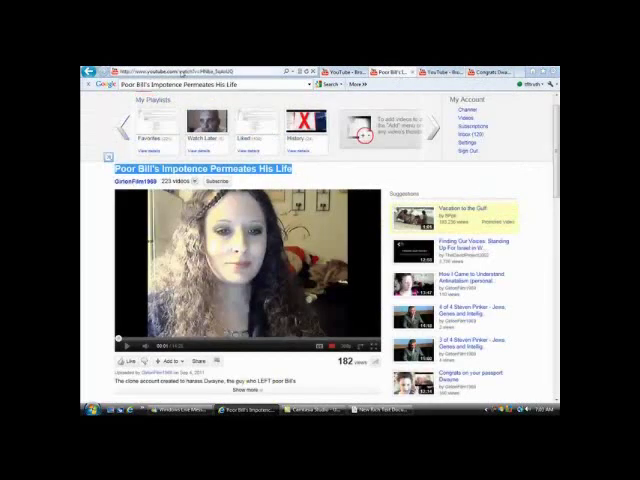
left_click(182, 72)
right_click(190, 72)
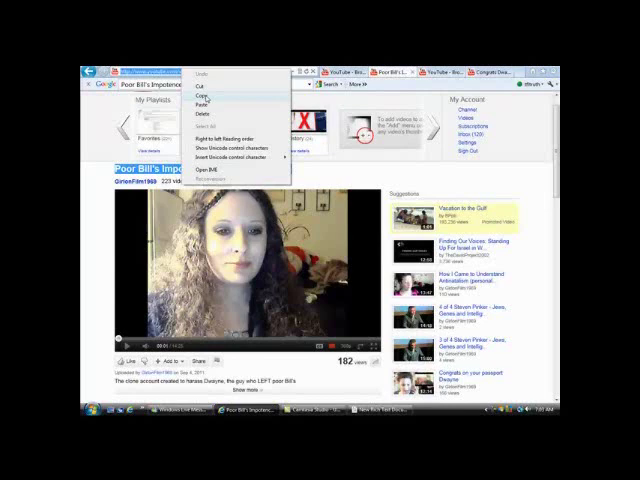
left_click(203, 96)
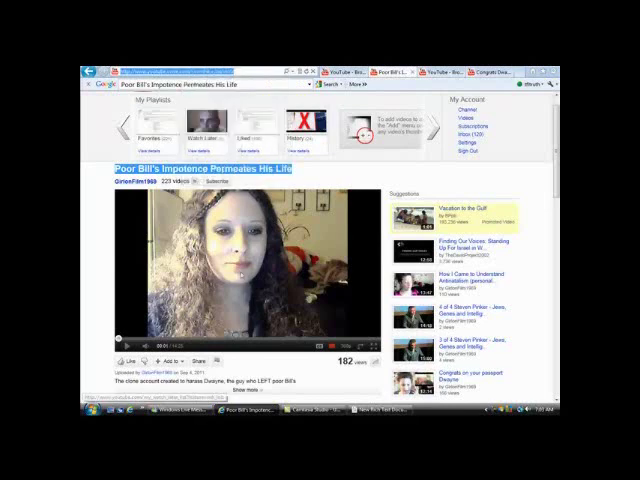
Step: Paste the video URL on a new line under the title in the notes
left_click(380, 409)
left_click(192, 157)
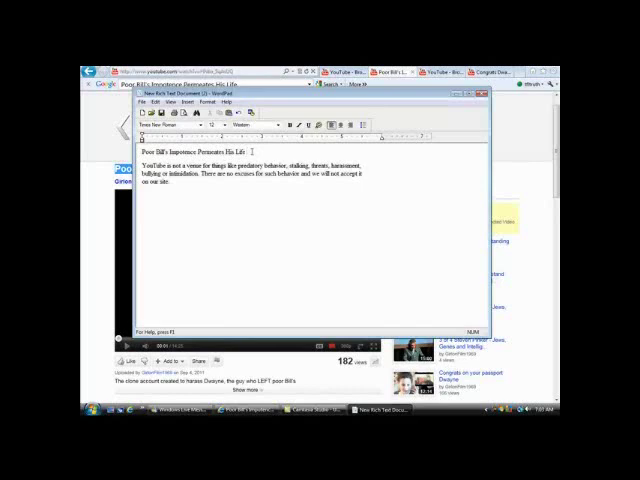
key("Return")
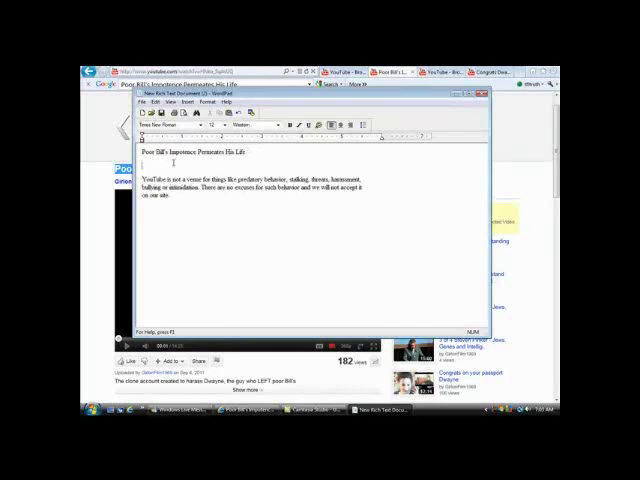
right_click(173, 162)
left_click(197, 186)
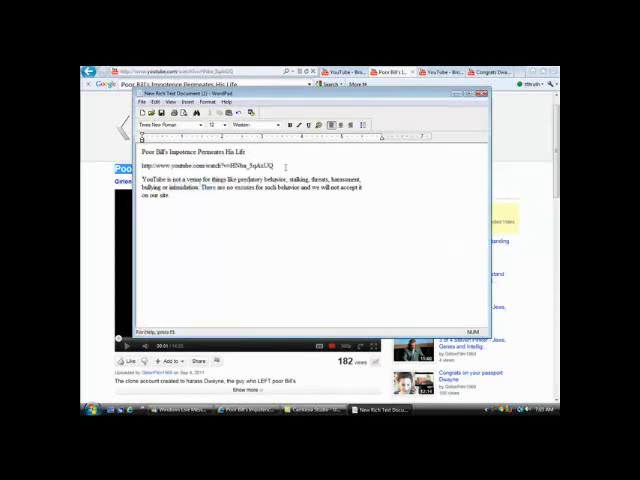
left_click(455, 93)
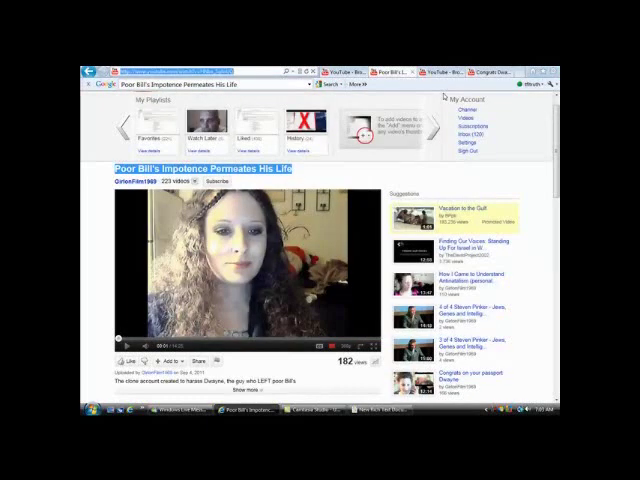
Step: Open the Google Feedback 'Report a bug' form from the Account Settings overview
left_click(437, 73)
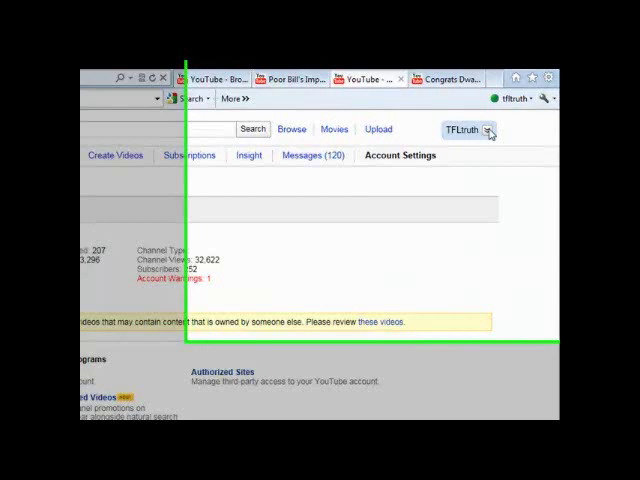
left_click(515, 103)
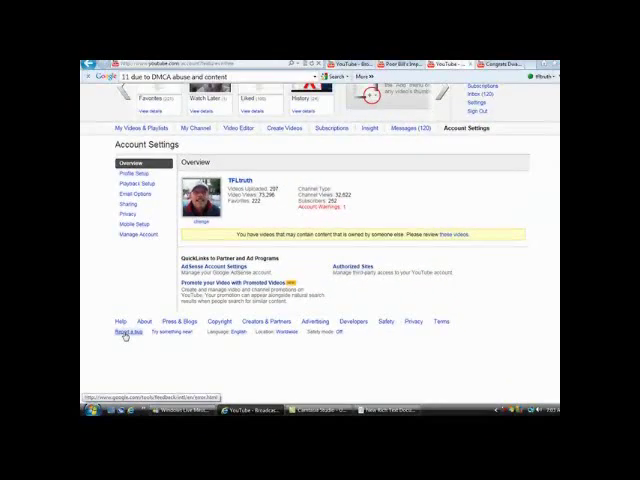
left_click(125, 338)
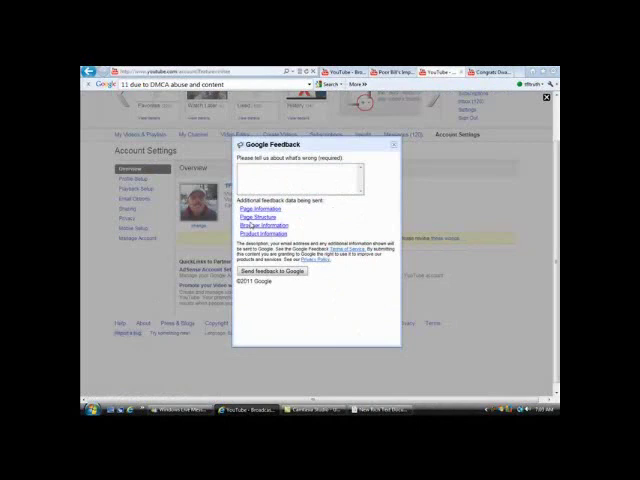
Step: Copy all the notes text from the WordPad document
left_click(370, 410)
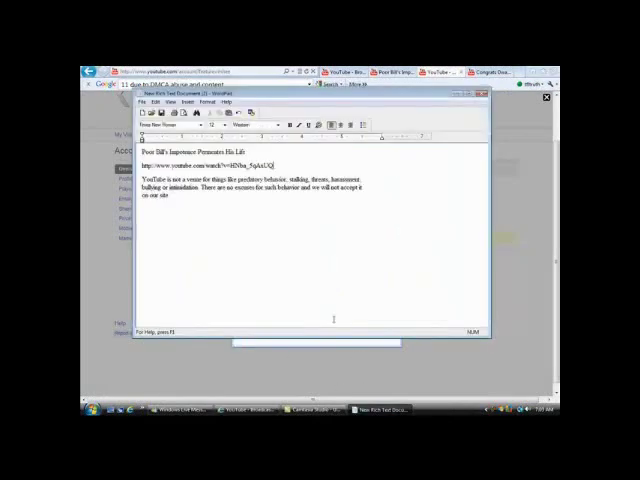
key("ctrl+shift+Up")
key("ctrl+shift+Up")
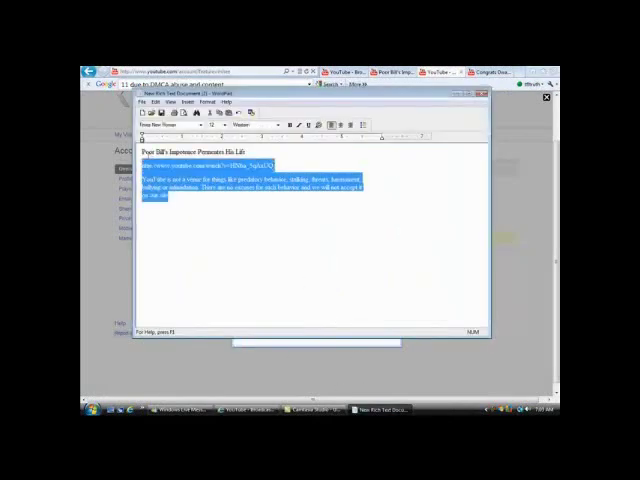
key("ctrl+shift+Up")
right_click(164, 162)
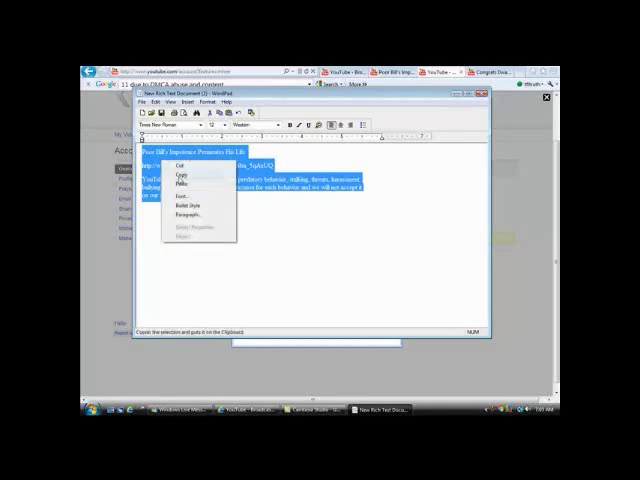
left_click(181, 176)
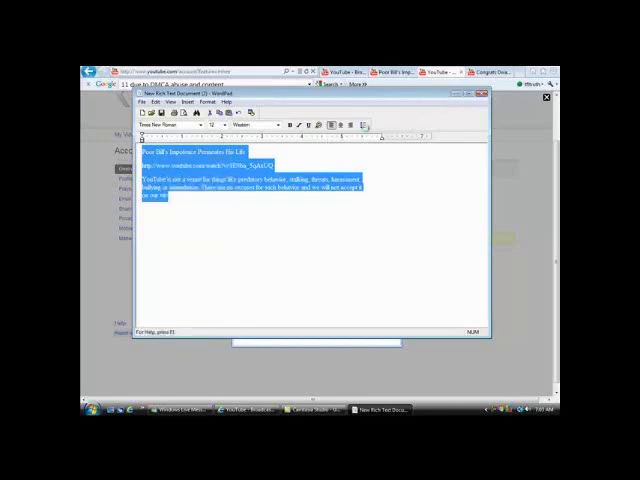
Step: Paste the notes into the feedback description, send it, and dismiss the thank-you message
left_click(455, 94)
right_click(247, 173)
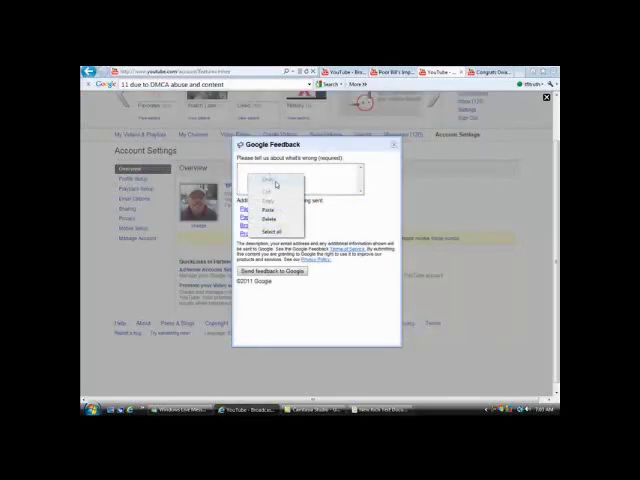
left_click(268, 210)
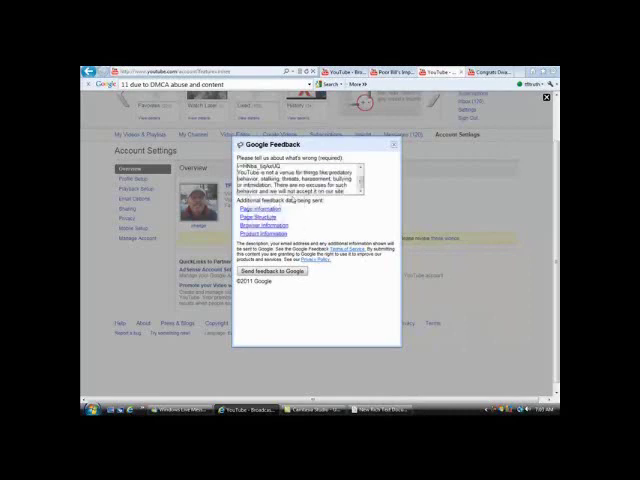
left_click(266, 272)
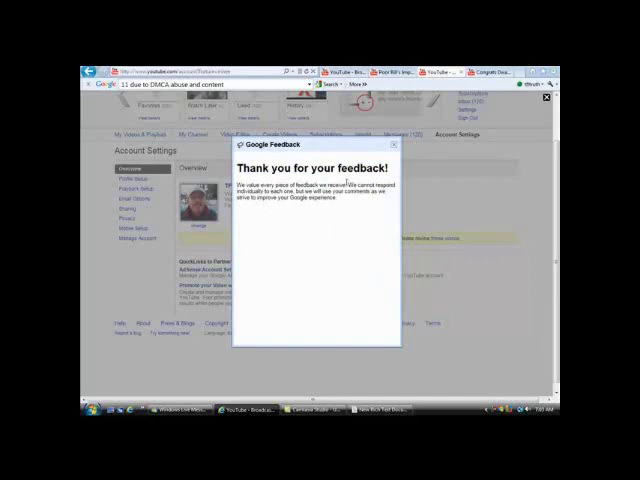
left_click(395, 147)
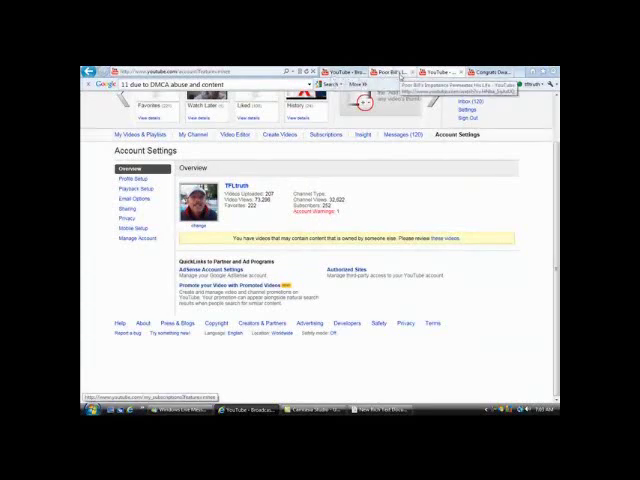
Step: Close the duplicate YouTube tab and return to the Account Settings page
left_click(483, 73)
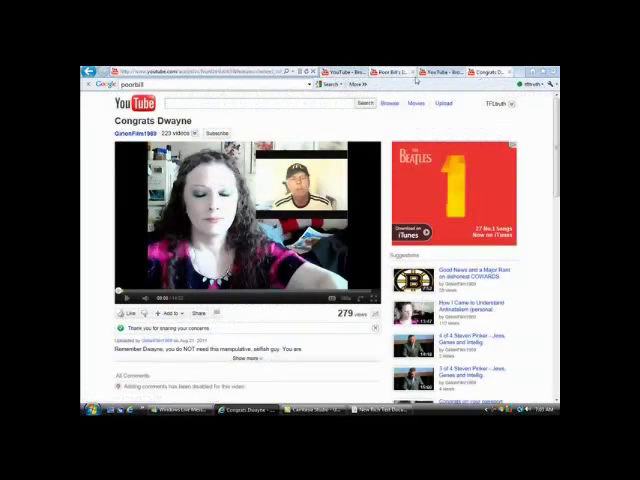
left_click(364, 73)
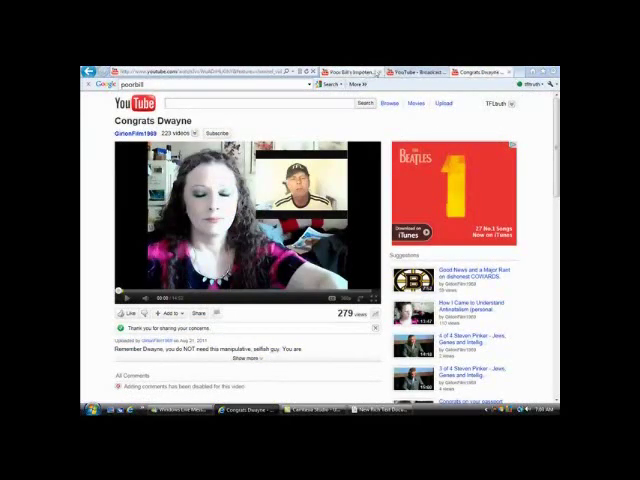
left_click(408, 74)
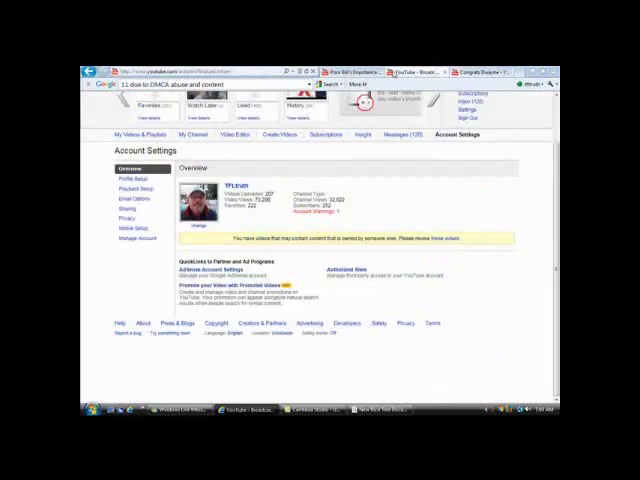
left_click(480, 75)
left_click(430, 73)
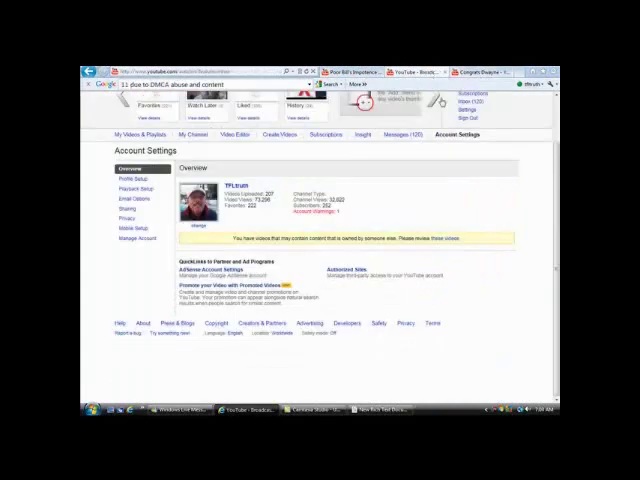
scroll(320, 240, "up", 3)
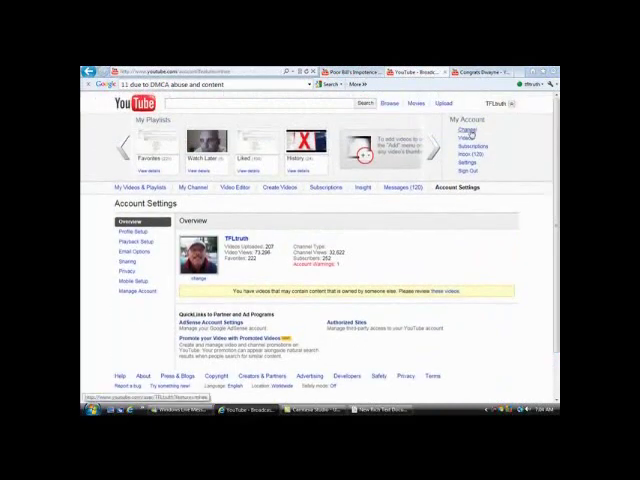
Step: In the inbox Comments, expand the Facing Double Dip Recession comment and open its commenter's channel
left_click(469, 155)
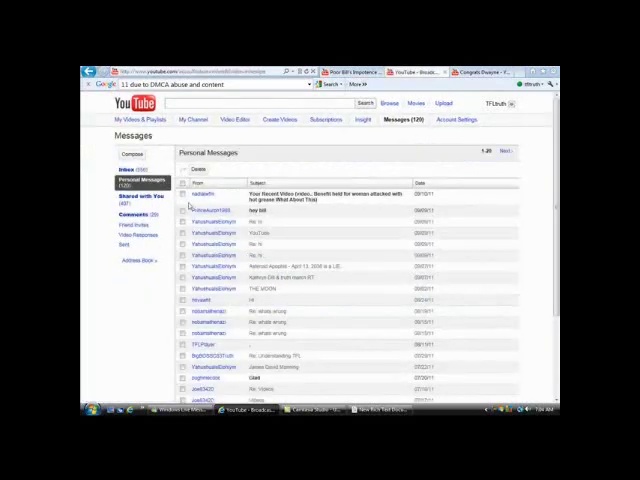
left_click(133, 216)
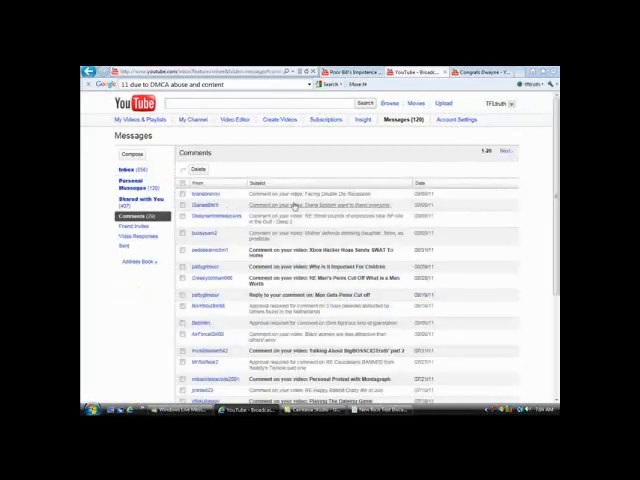
left_click(304, 194)
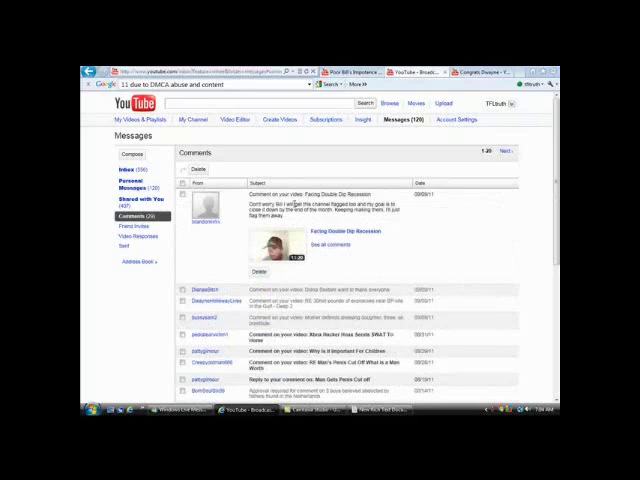
left_click(208, 225)
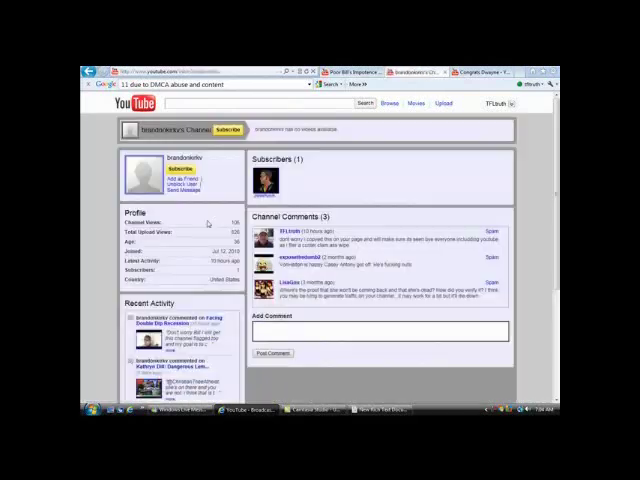
left_click(170, 350)
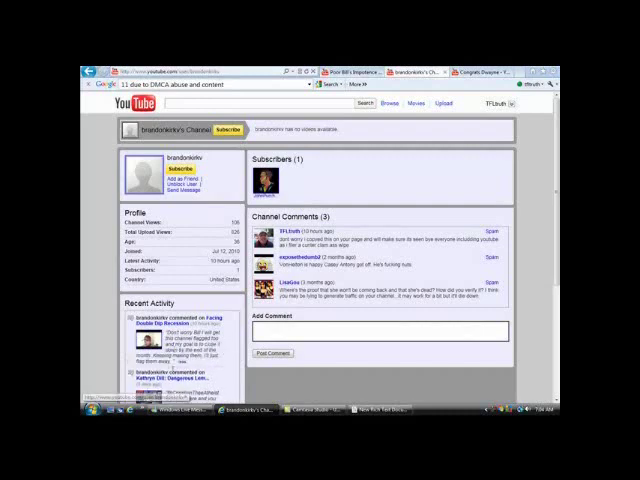
left_click_drag(176, 338, 172, 361)
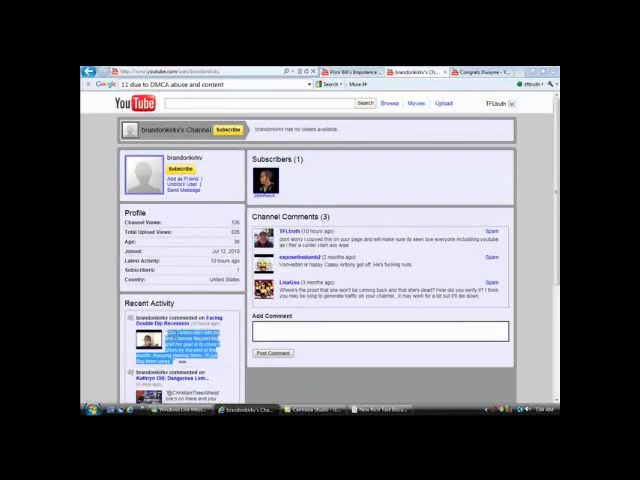
right_click(178, 336)
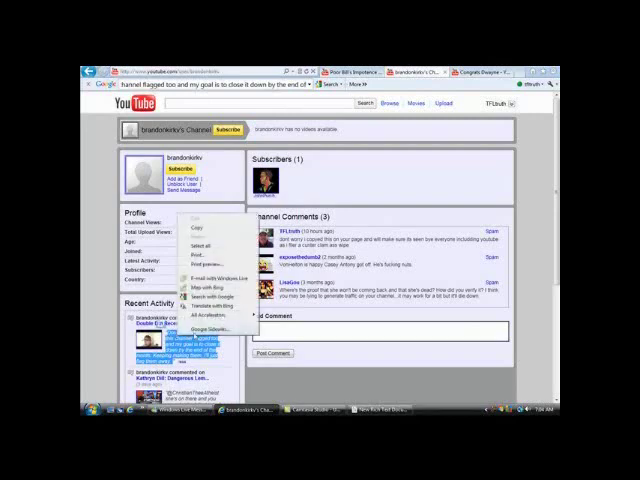
left_click(207, 227)
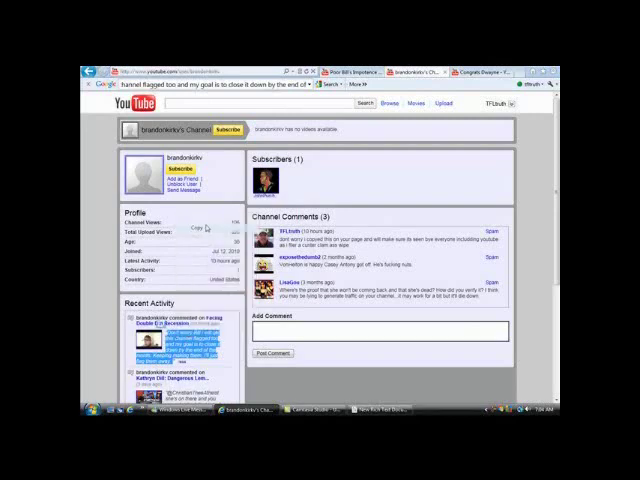
left_click(380, 410)
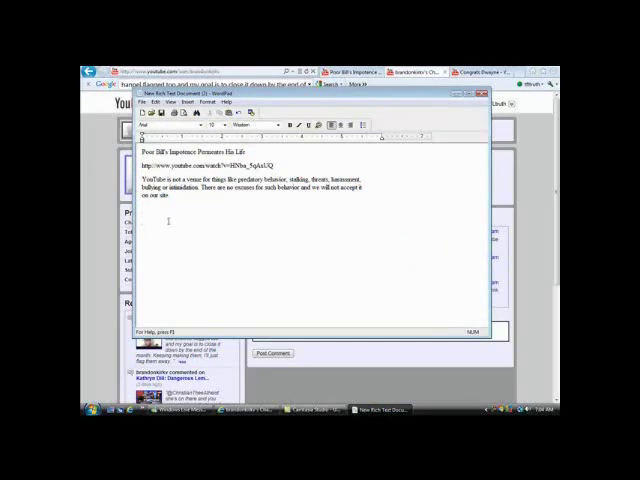
right_click(168, 227)
left_click(189, 252)
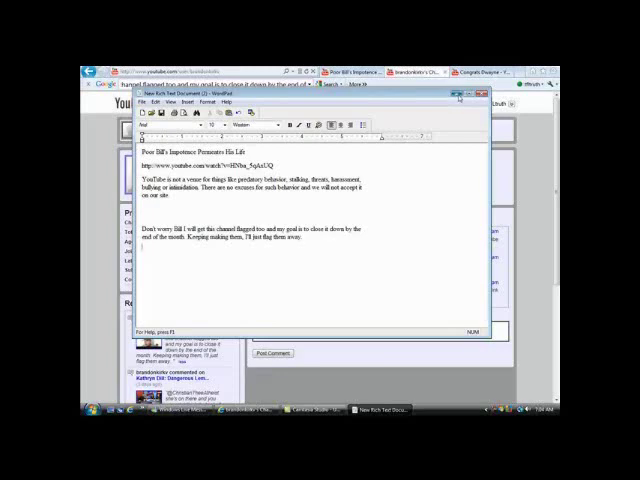
Step: Add brandonkirkv's channel page address below the comment in the notes, then hide WordPad
left_click(255, 70)
left_click(210, 71)
right_click(211, 71)
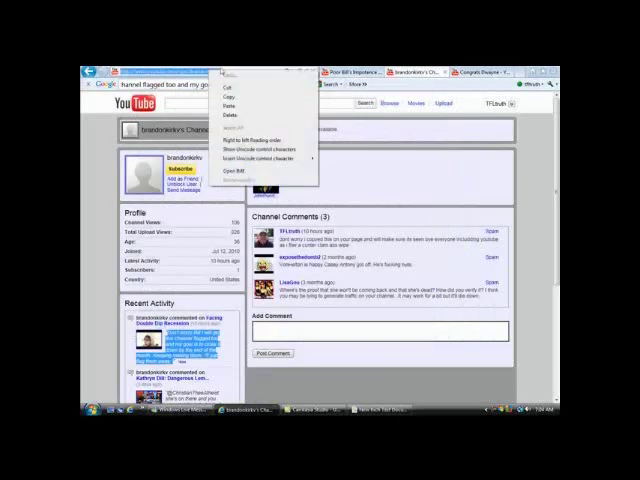
left_click(230, 97)
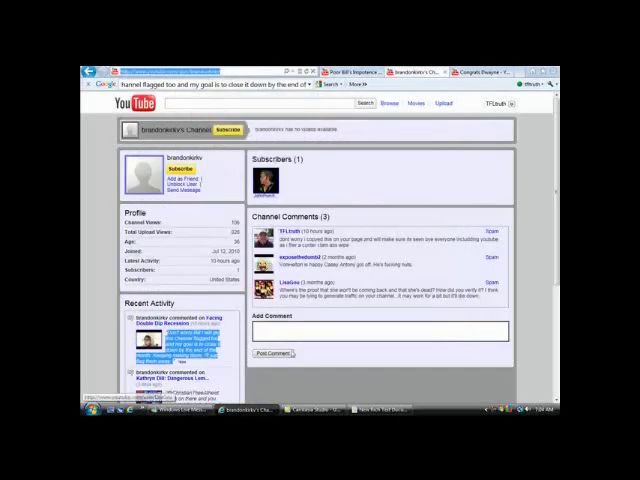
left_click(368, 411)
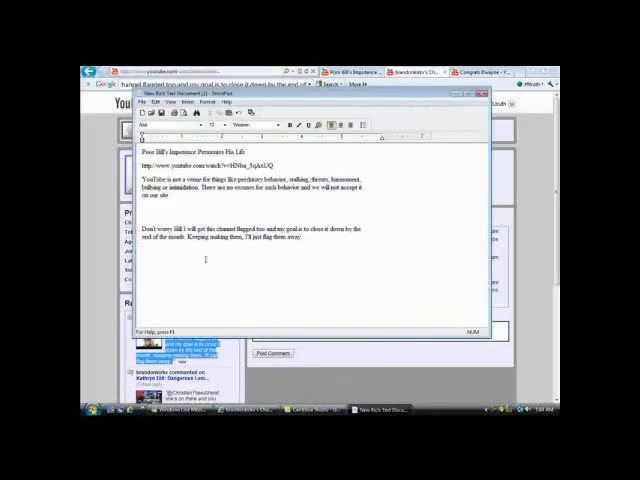
right_click(179, 254)
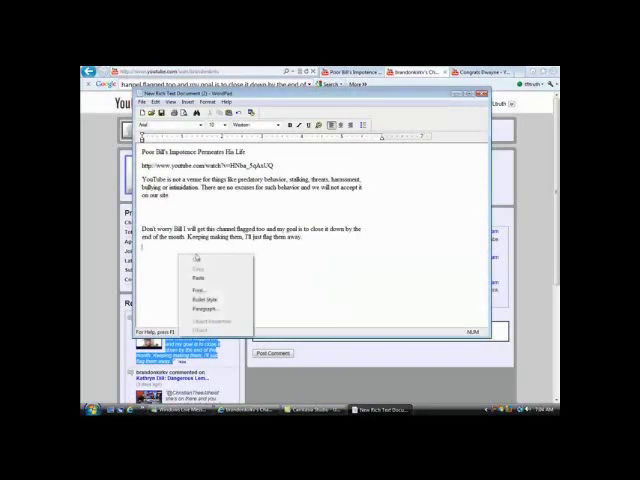
left_click(201, 277)
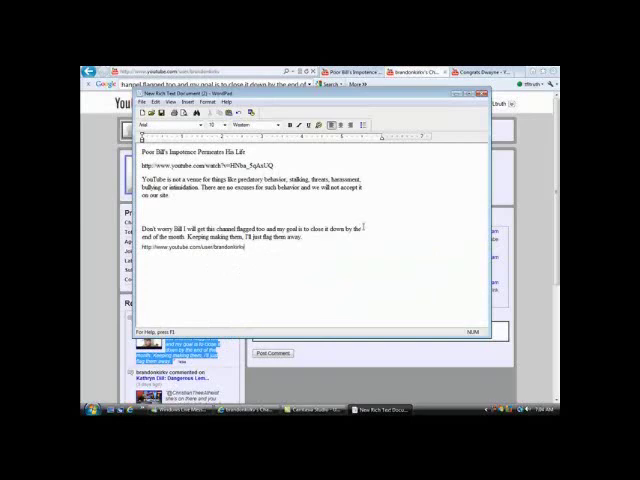
left_click(466, 93)
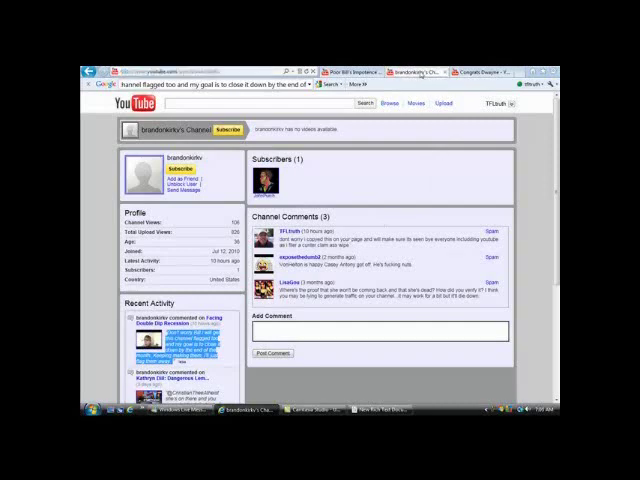
left_click(460, 72)
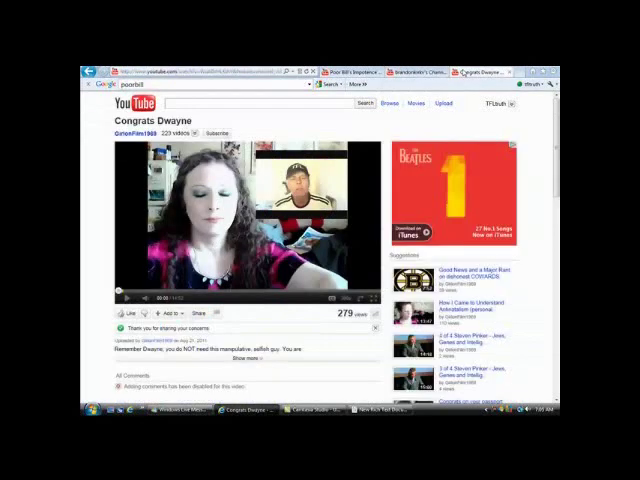
left_click(413, 72)
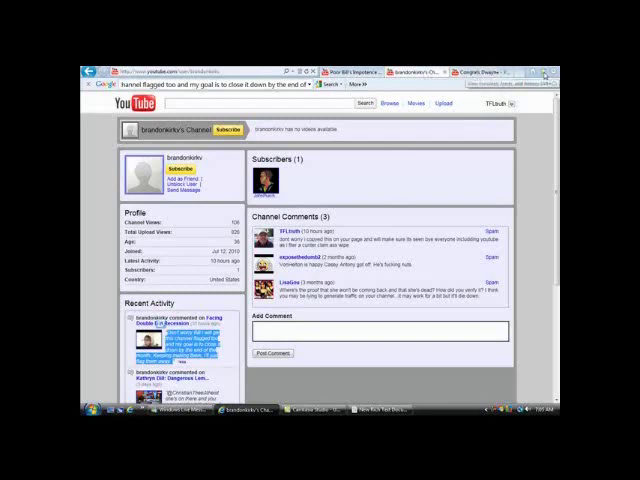
Step: Open the Report a bug form from YouTube Account Settings
left_click(511, 103)
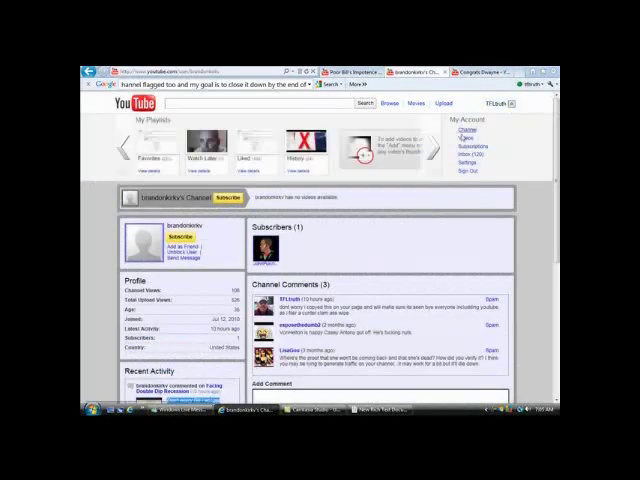
left_click(466, 162)
type("11 due to DMCA abuse and content")
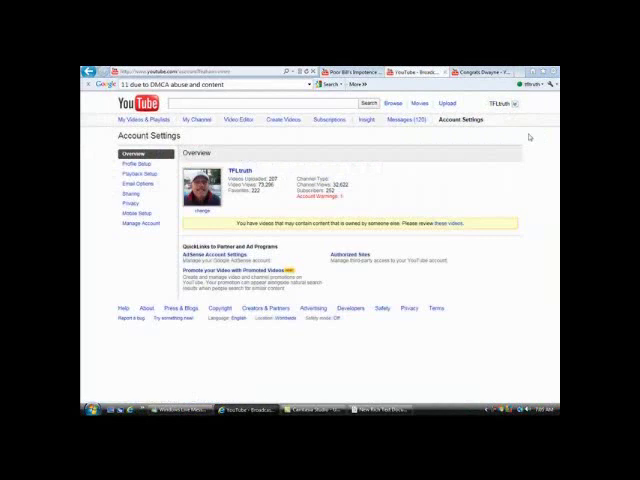
left_click(129, 319)
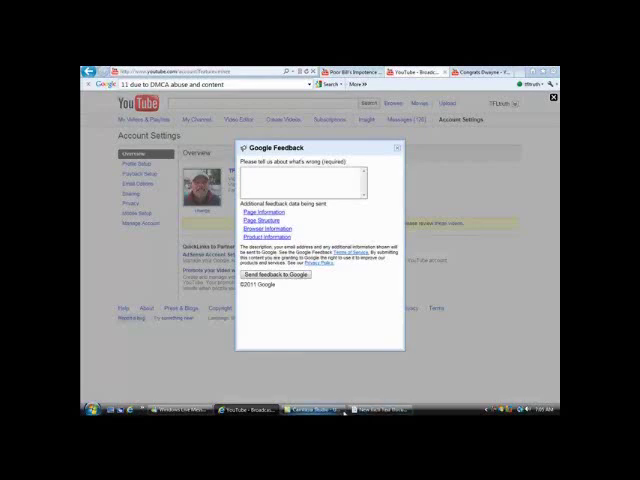
Step: Copy the abuse notes and channel link from WordPad
left_click(380, 410)
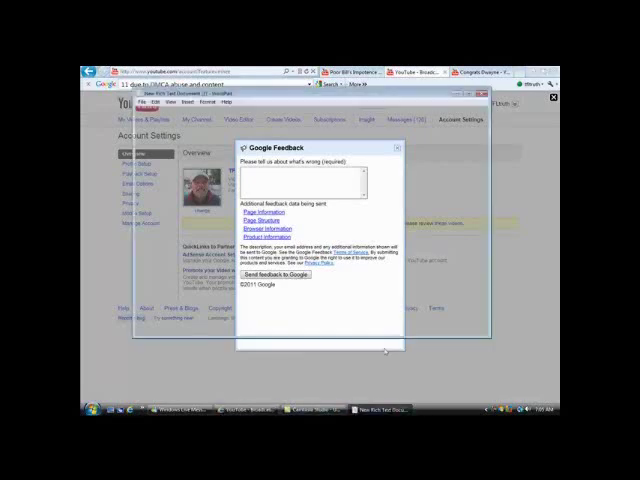
mouse_move(256, 247)
left_mouse_down()
mouse_move(184, 229)
mouse_move(142, 229)
left_mouse_up()
right_click(165, 229)
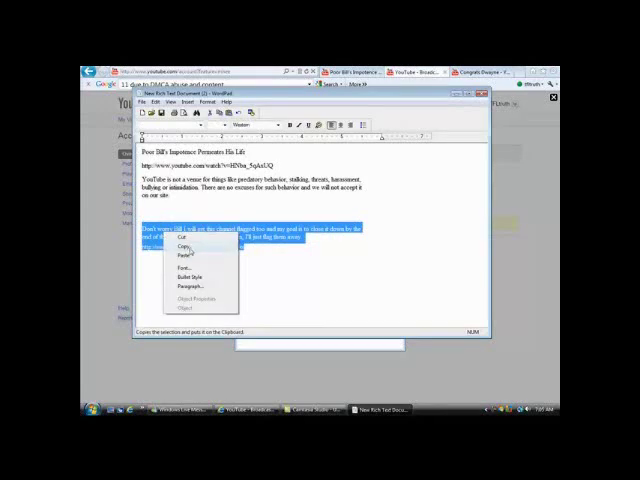
left_click(185, 246)
Step: Paste the notes into the feedback box, send the report, and dismiss the thank-you message
left_click(457, 93)
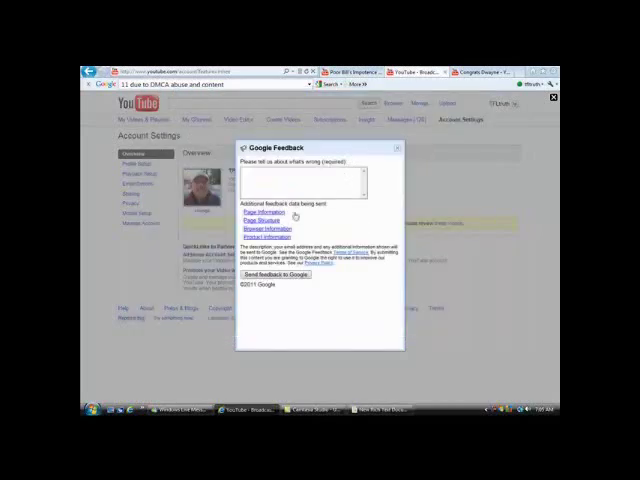
right_click(265, 178)
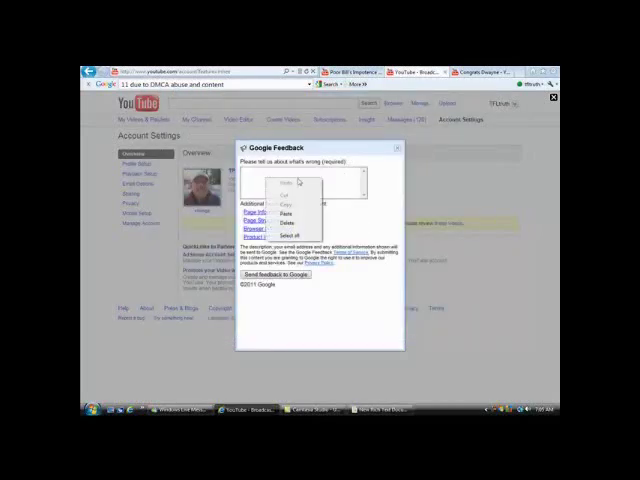
left_click(291, 214)
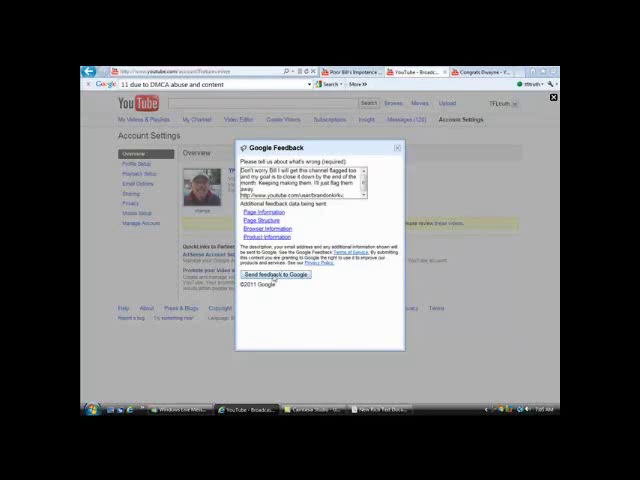
left_click(273, 275)
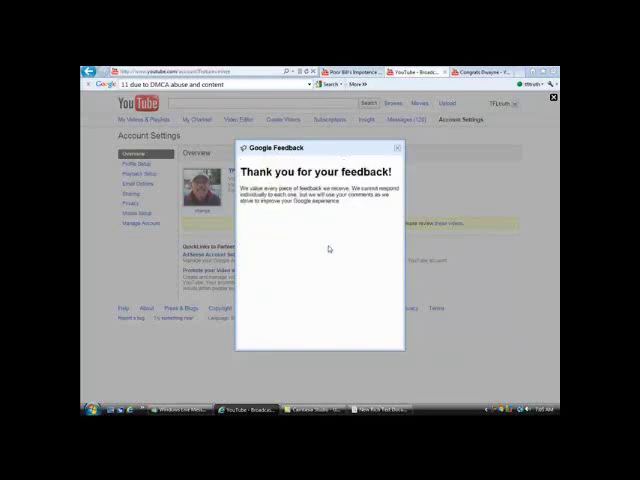
left_click(398, 149)
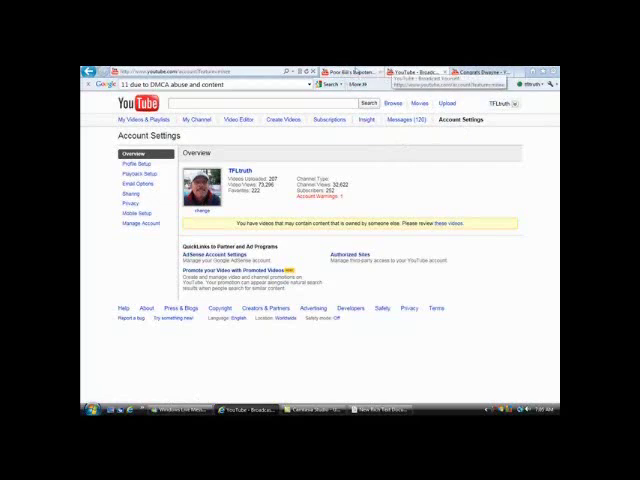
Step: Flag the Poor Bill's Impotence Permeates His Life video with reason Hateful or Abusive Content
left_click(353, 72)
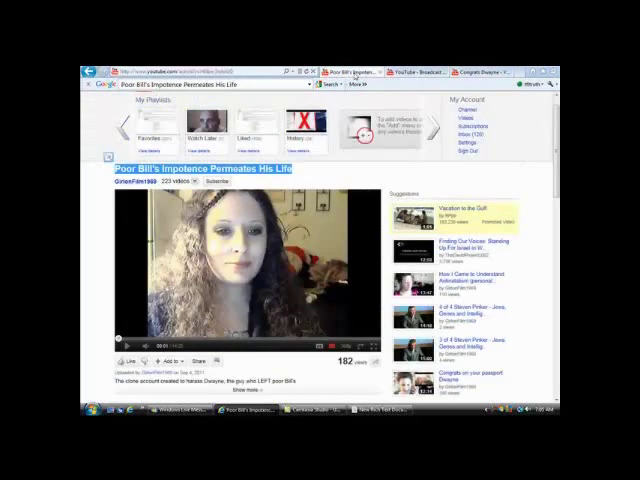
scroll(320, 250, "down", 3)
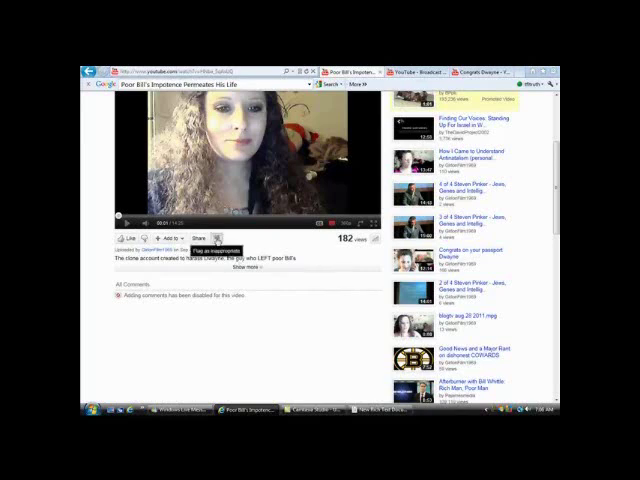
left_click(217, 241)
left_click(188, 289)
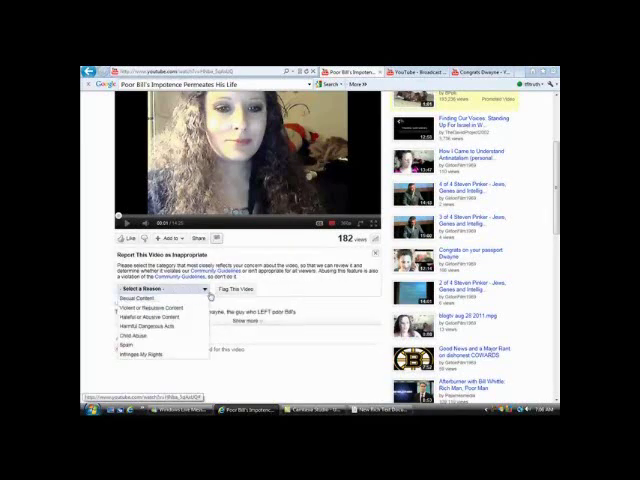
mouse_move(152, 317)
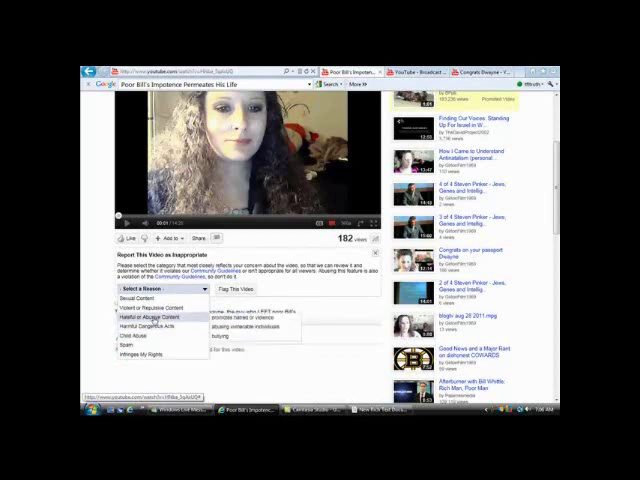
left_click(153, 317)
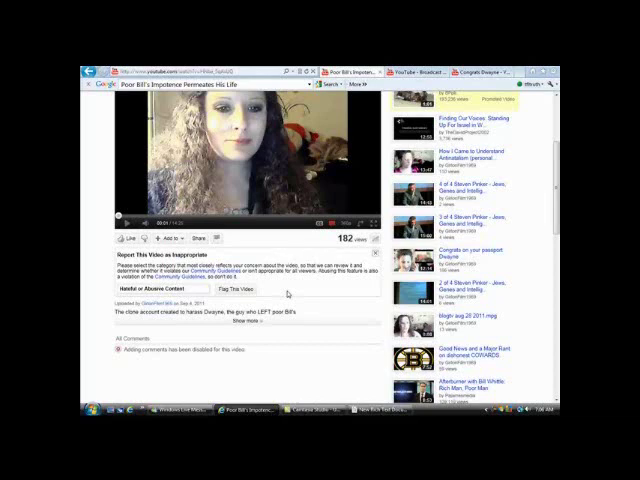
scroll(541, 199, "up", 2)
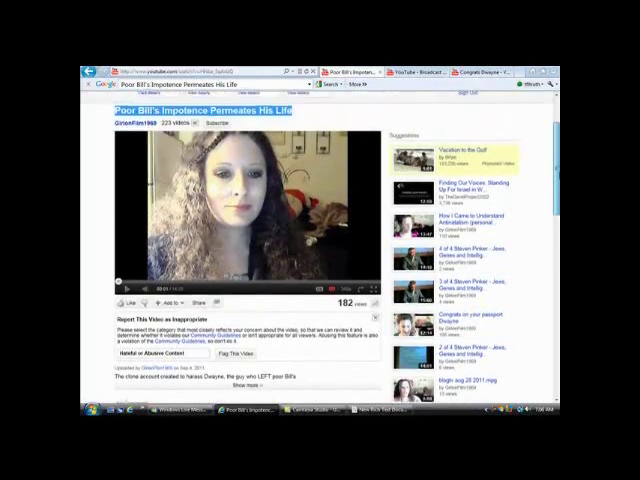
scroll(320, 240, "up", 1)
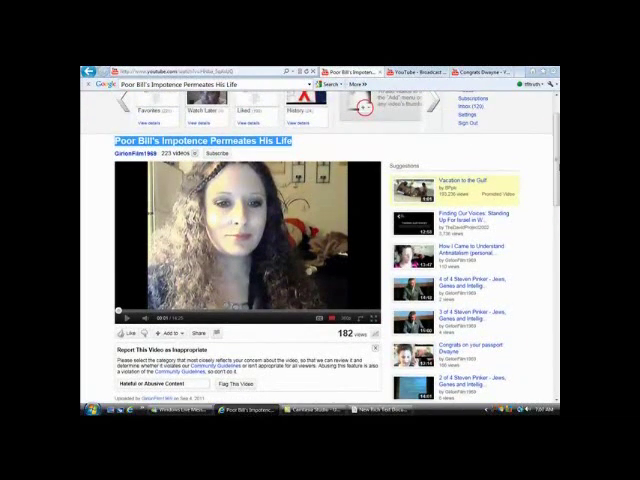
scroll(320, 240, "up", 1)
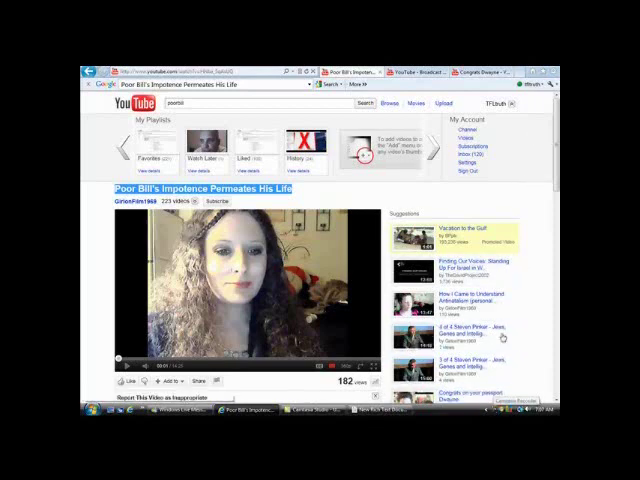
scroll(557, 187, "down", 1)
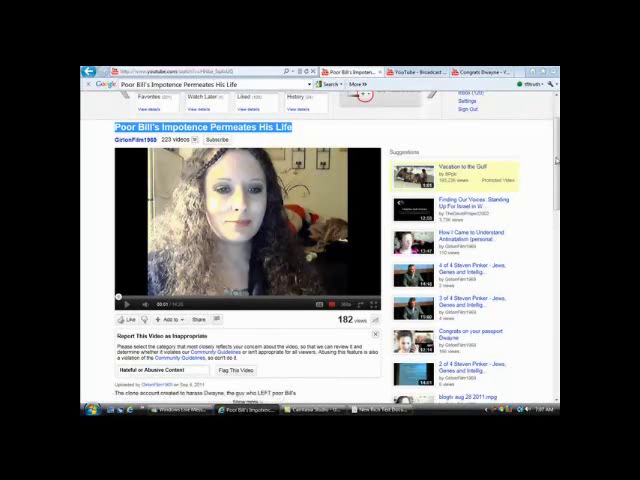
scroll(214, 323, "up", 1)
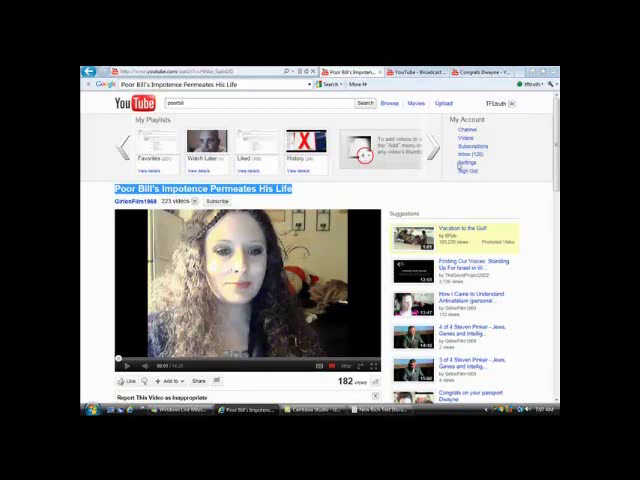
scroll(320, 240, "down", 3)
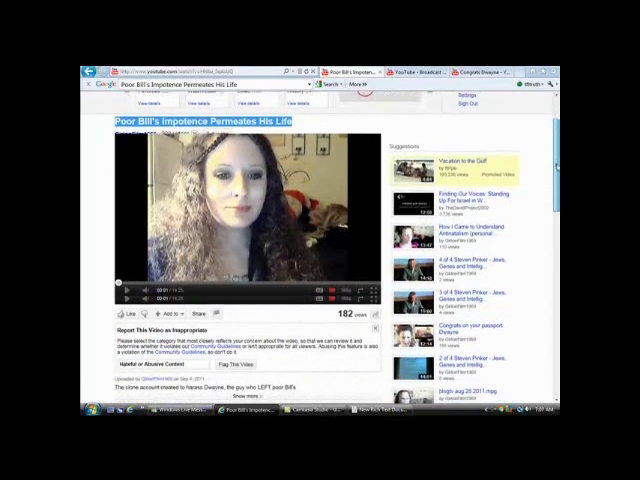
scroll(320, 240, "down", 2)
scroll(320, 240, "up", 3)
scroll(320, 240, "up", 2)
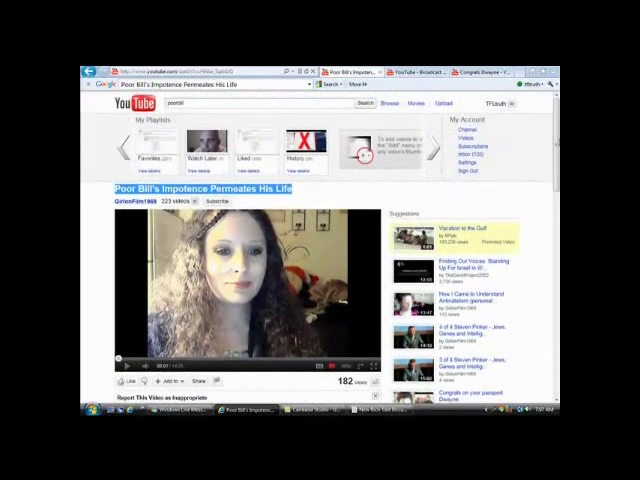
scroll(320, 240, "down", 2)
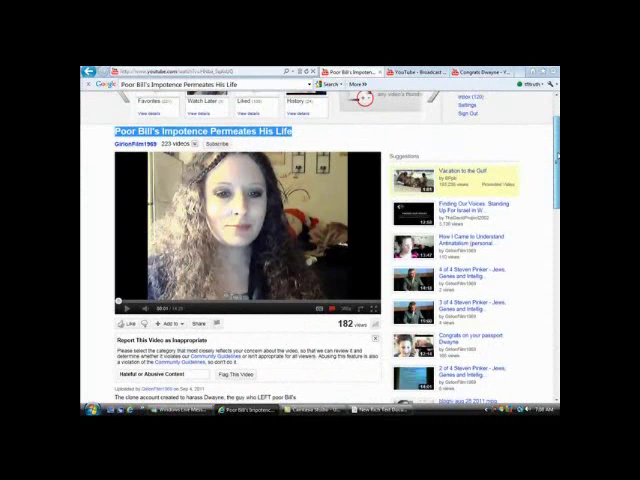
scroll(320, 240, "up", 2)
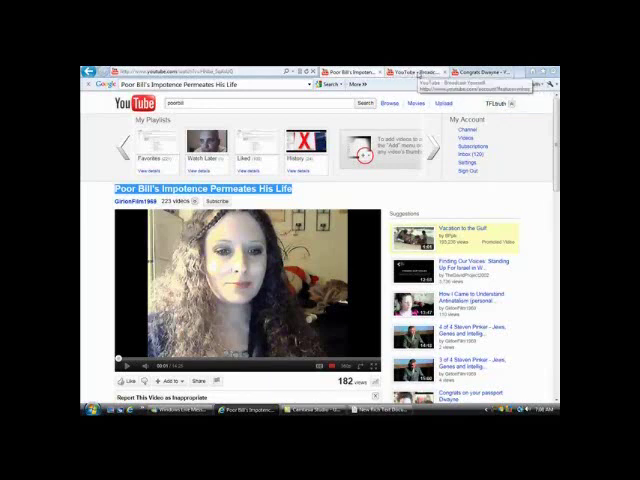
left_click(497, 103)
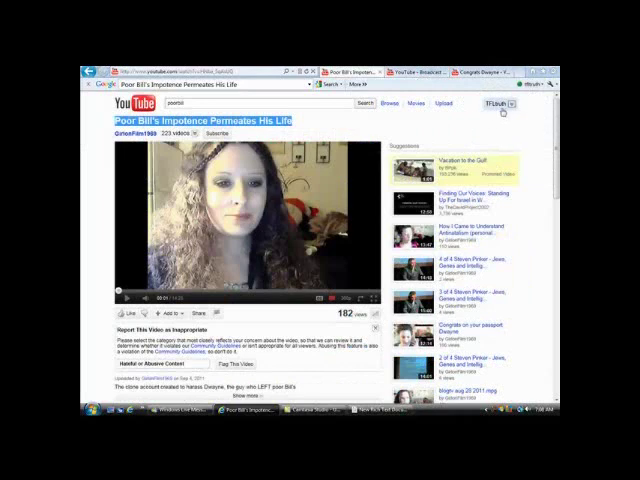
left_click(510, 104)
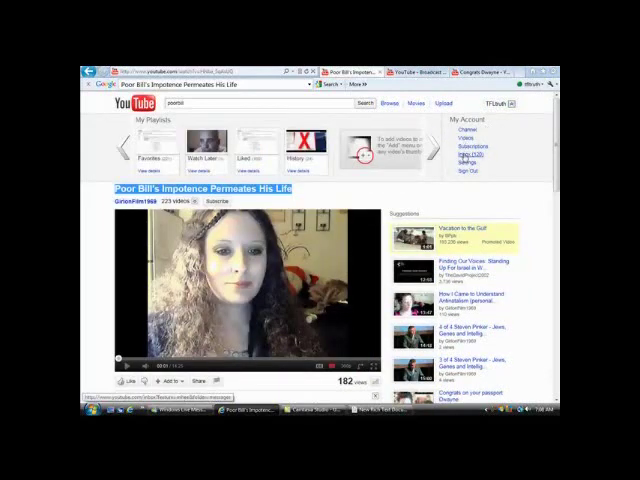
left_click(463, 156)
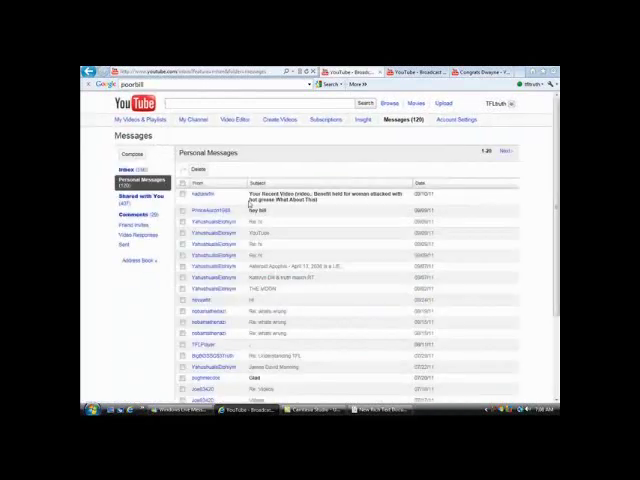
left_click(152, 215)
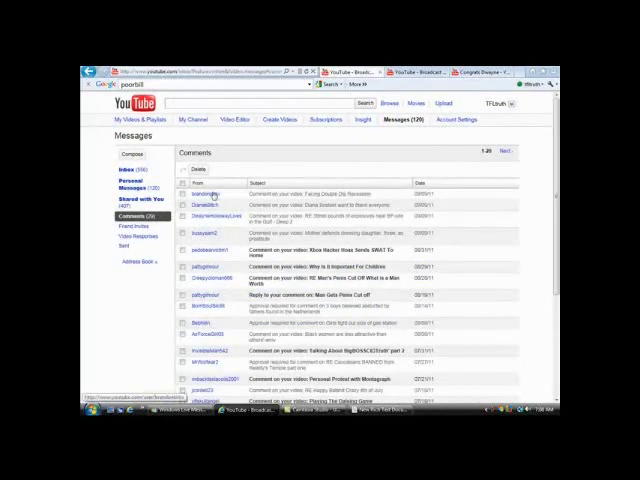
left_click(213, 195)
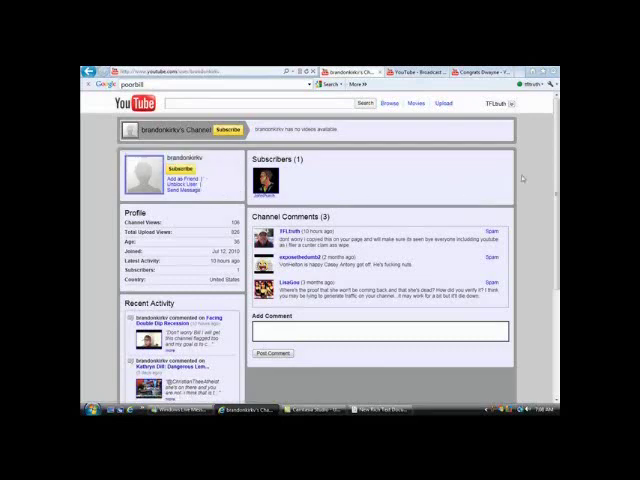
scroll(320, 240, "down", 2)
scroll(320, 240, "down", 2)
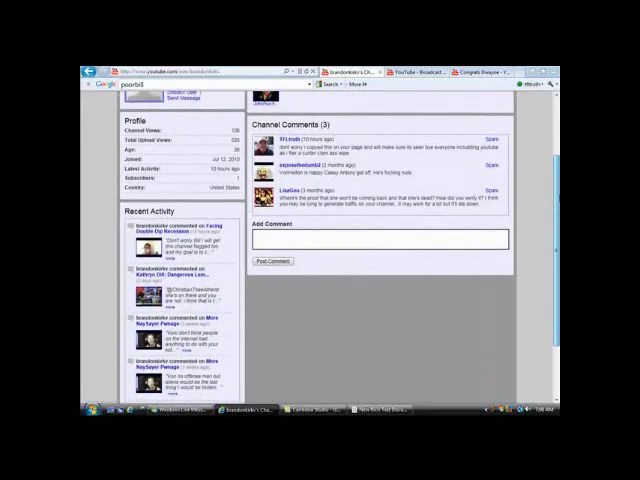
scroll(554, 172, "up", 1)
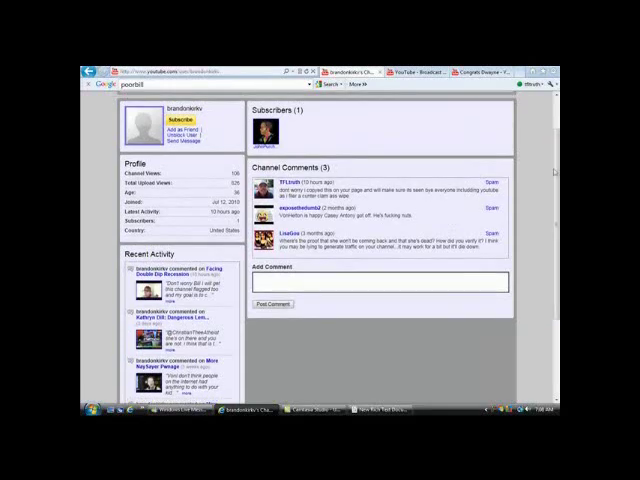